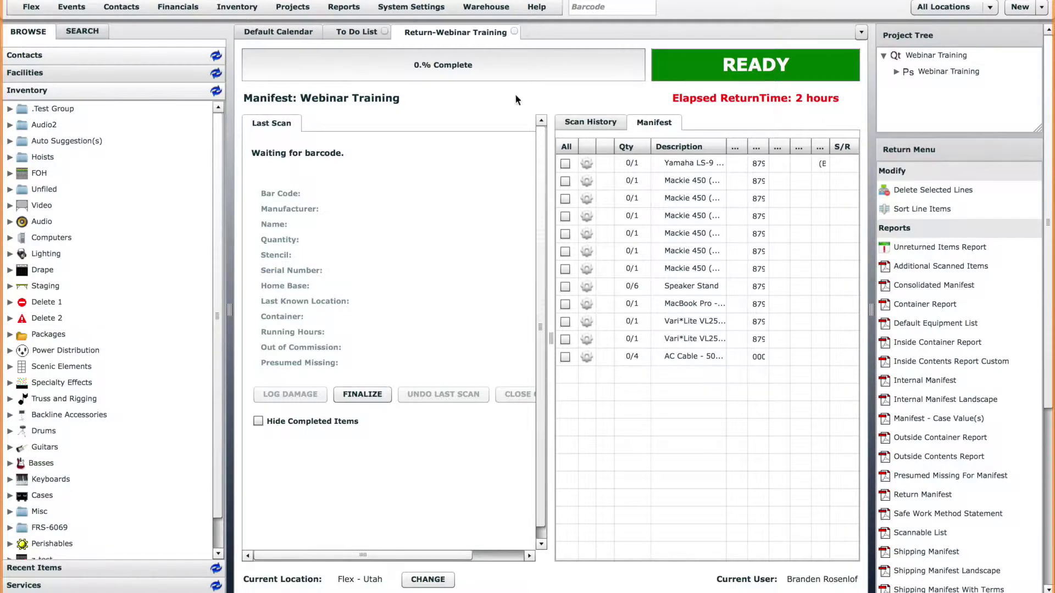
Select every line on the Webinar Training return manifest and try to scan the selected items in
click(463, 41)
drag(1048, 323, 1047, 519)
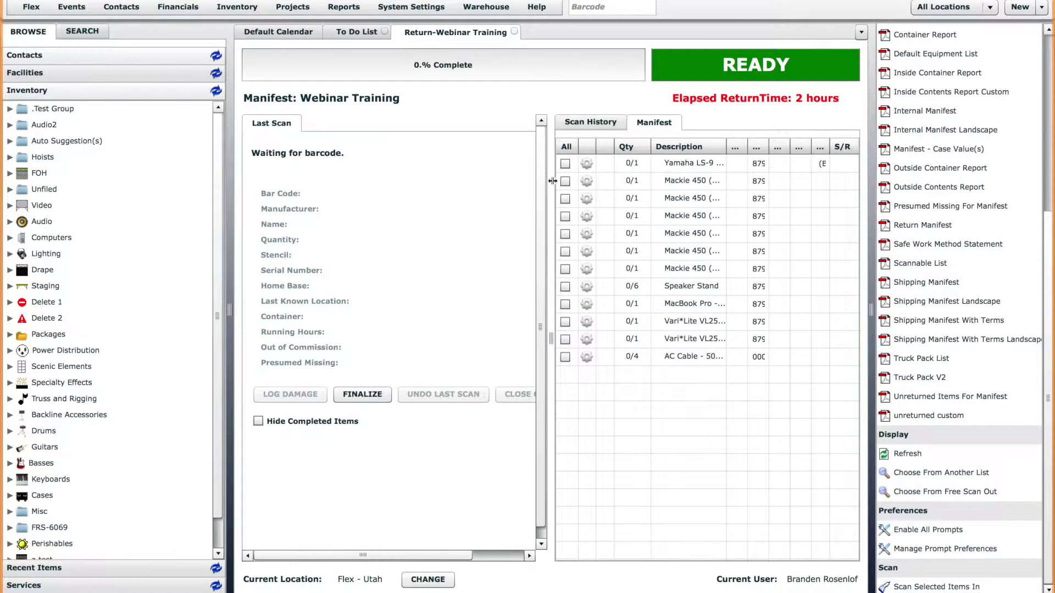
click(566, 164)
click(565, 182)
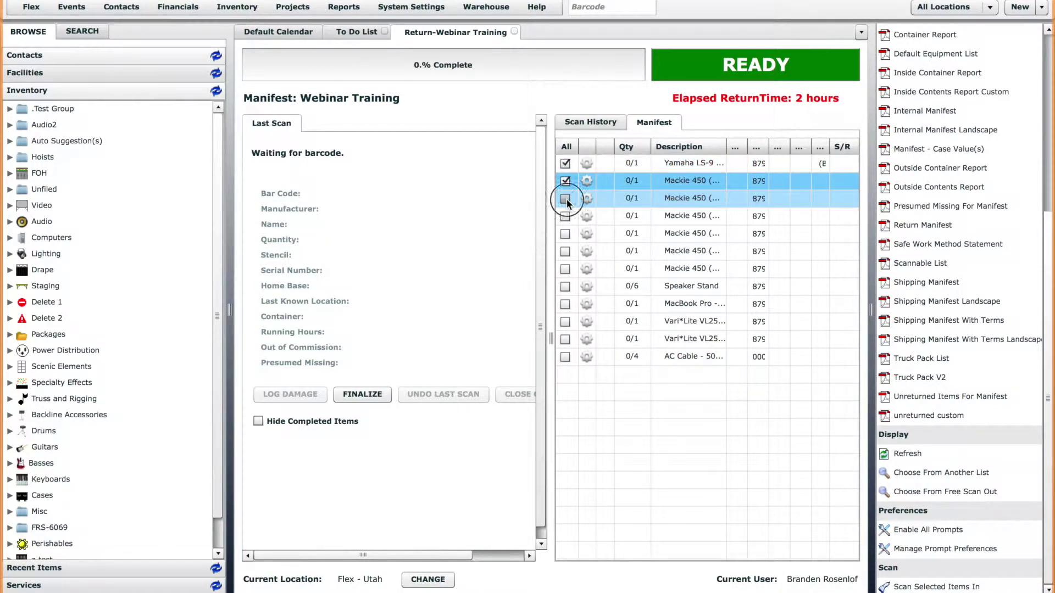
click(566, 199)
click(567, 218)
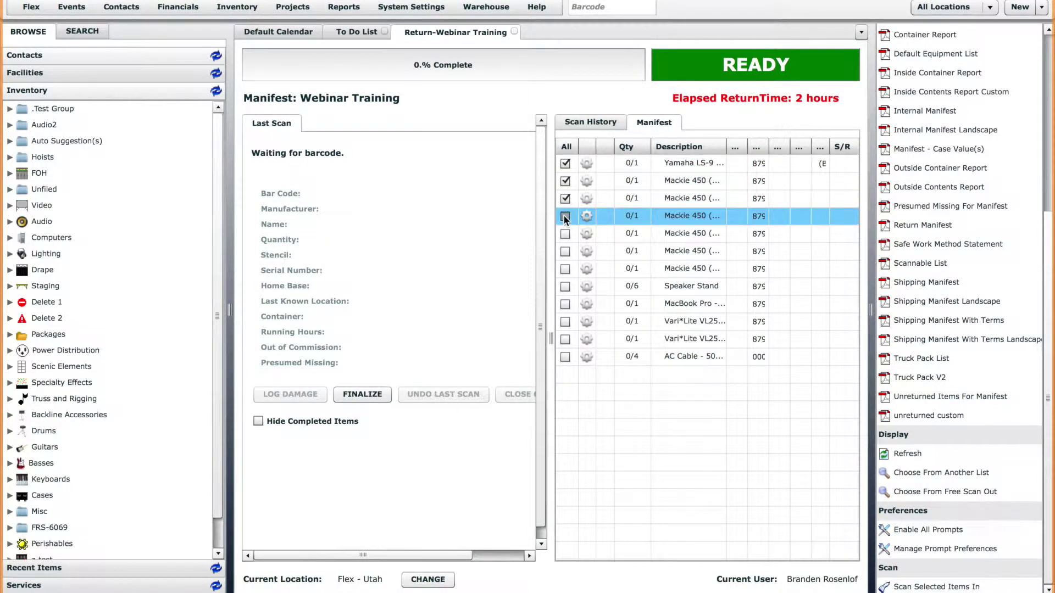
click(567, 147)
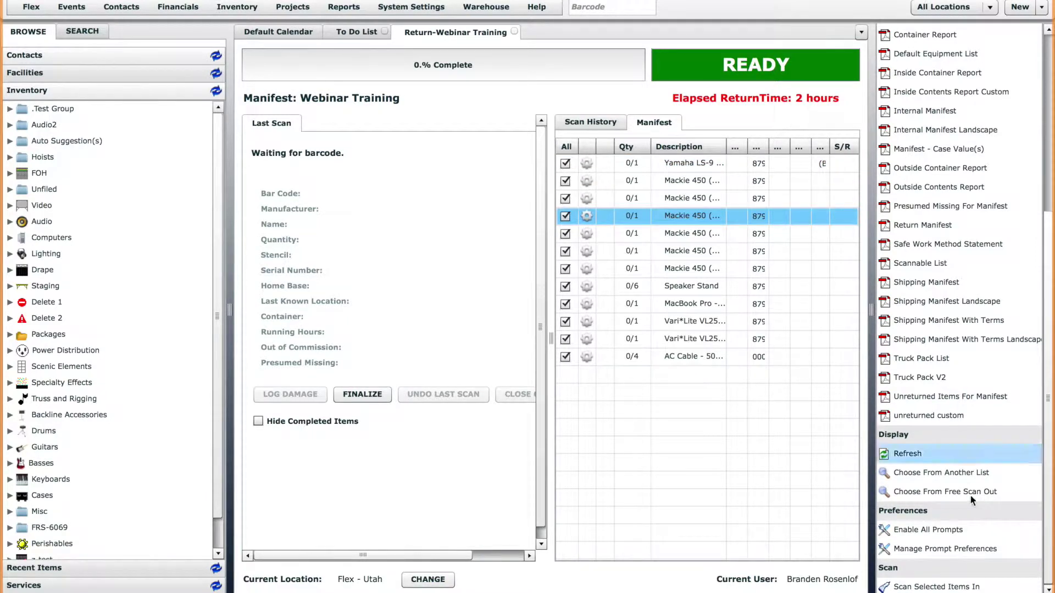
click(976, 586)
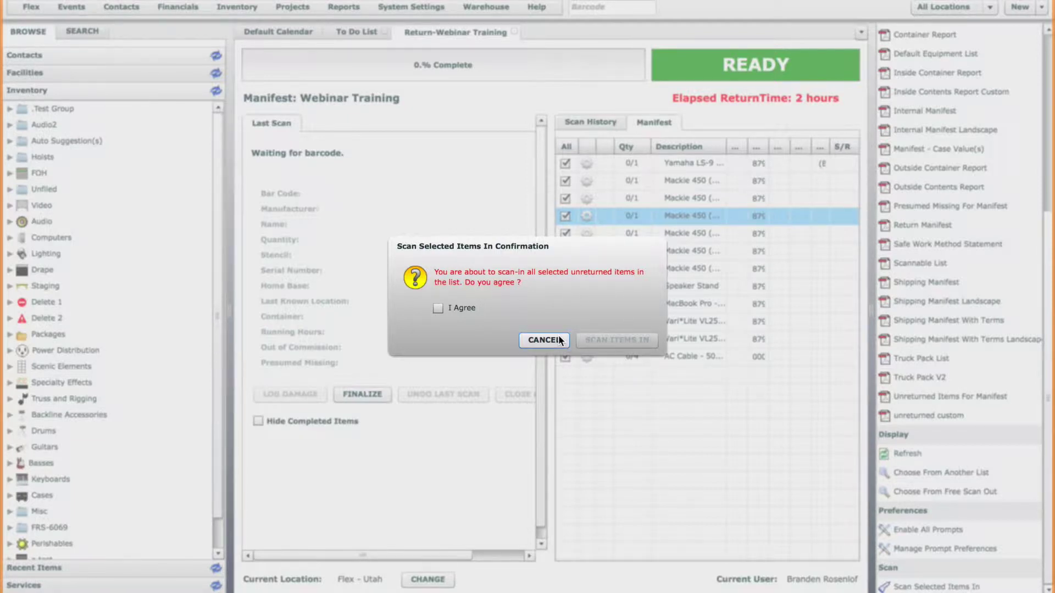
click(544, 340)
Open the current user's permissions from the Users settings and check the Can Virtually Scan All Items In permission
click(416, 7)
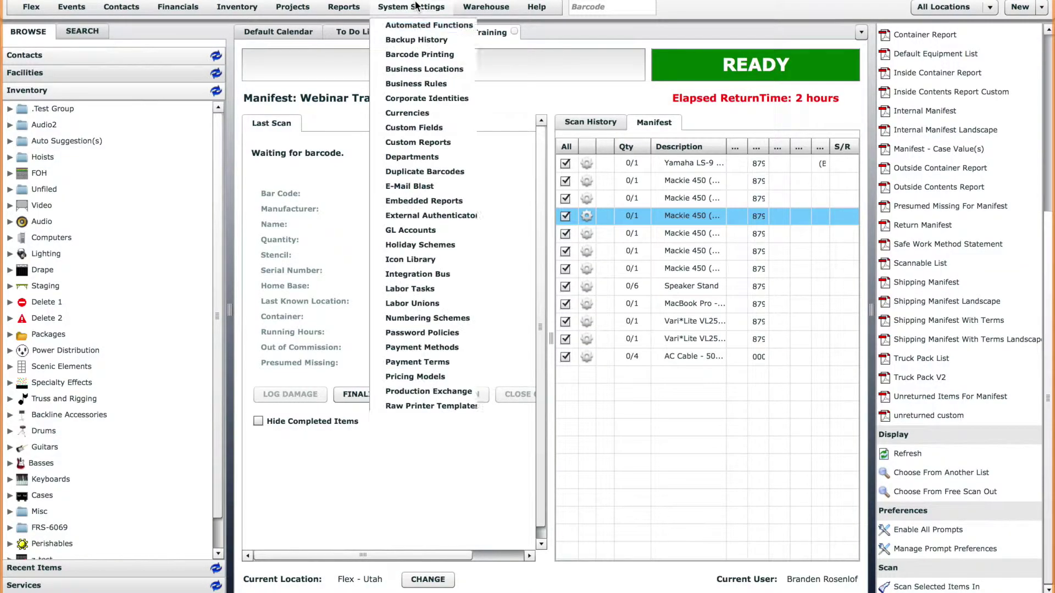
scroll(484, 201, down, 5)
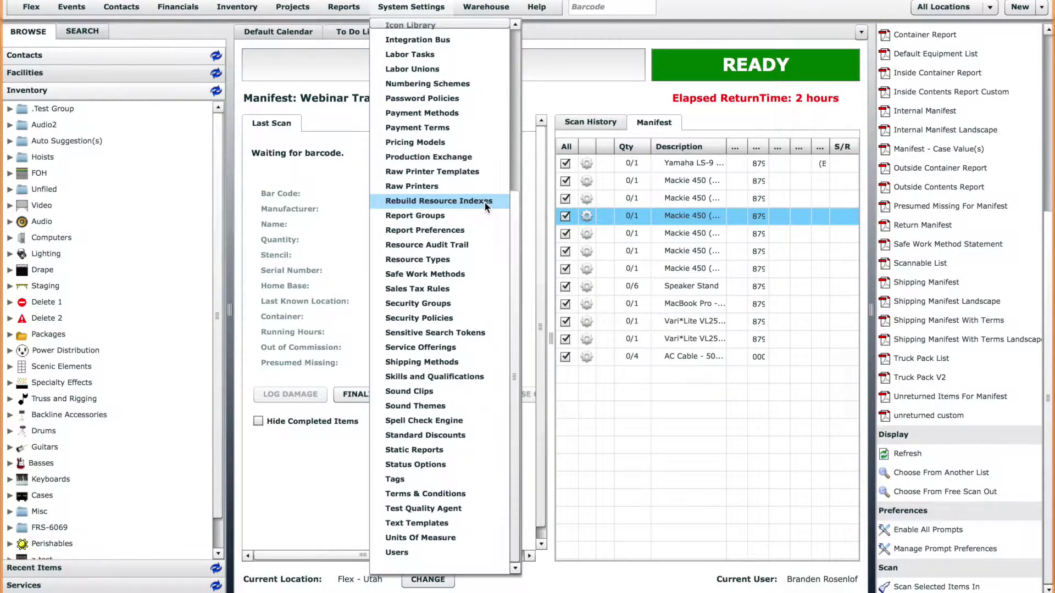
click(408, 550)
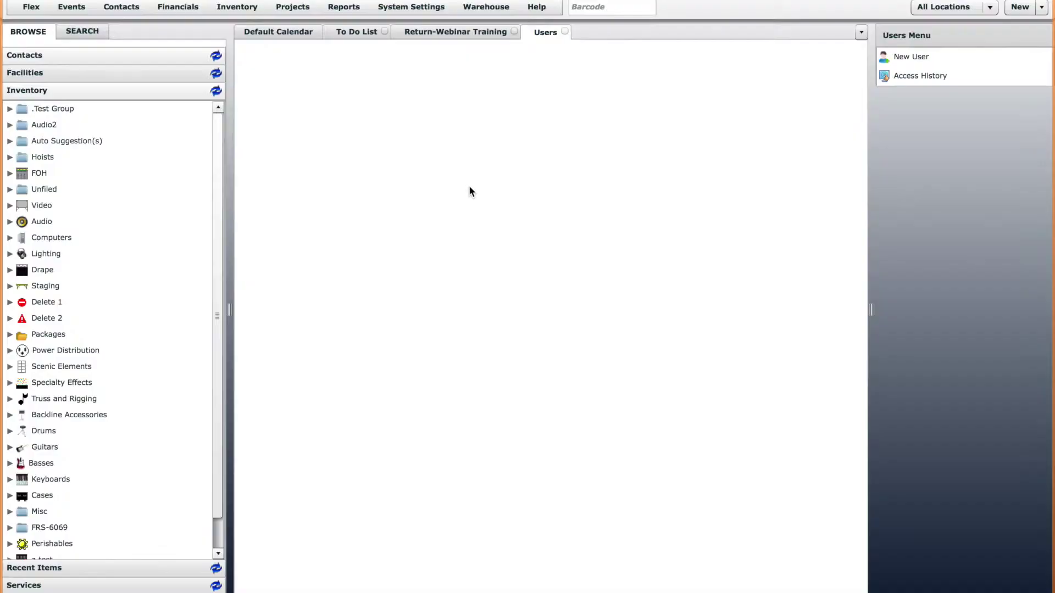
click(771, 183)
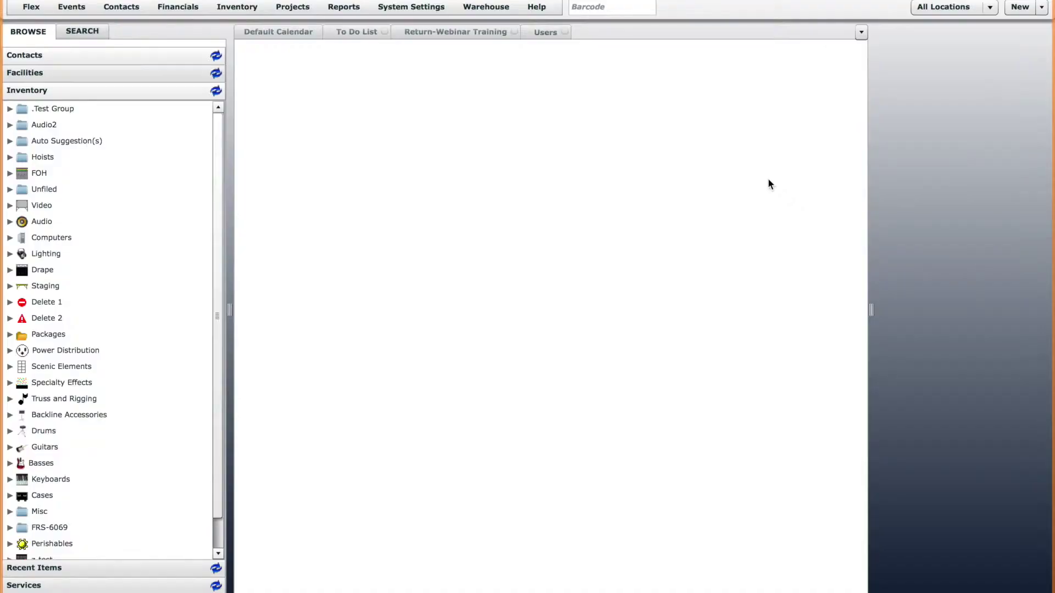
drag(857, 193, 862, 317)
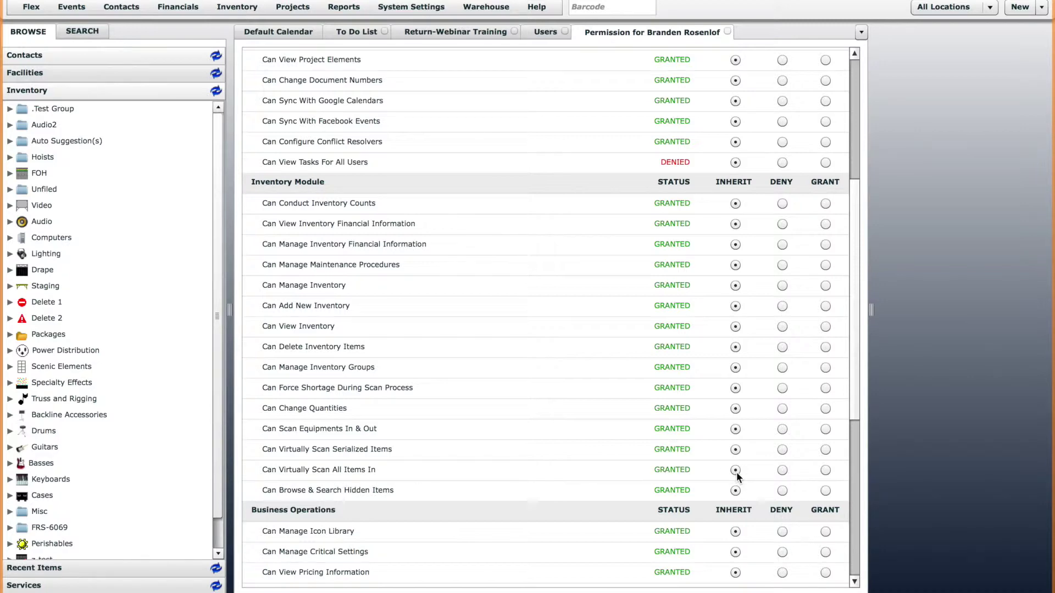
click(727, 31)
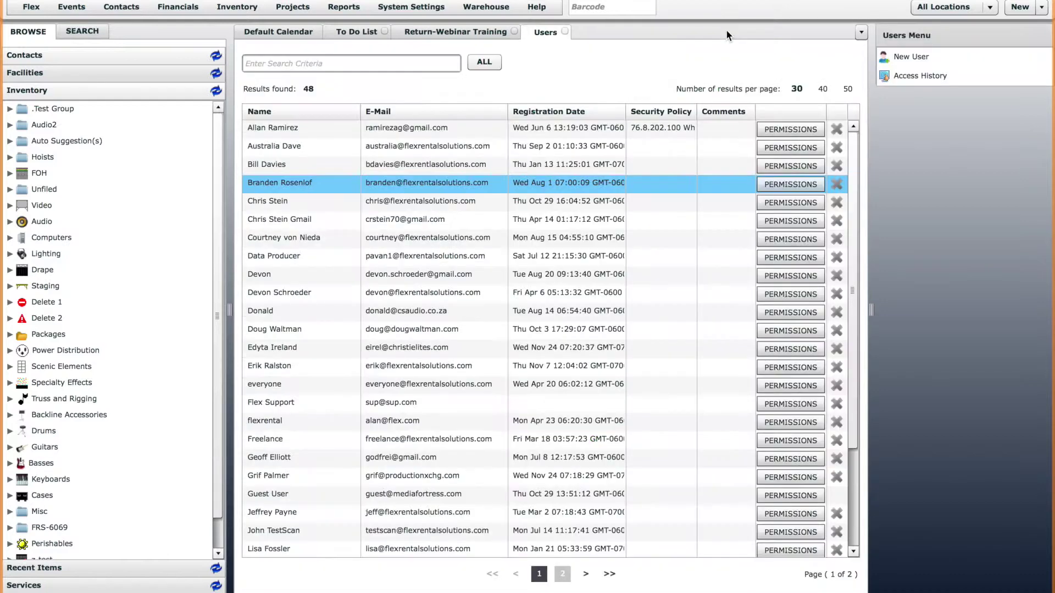
Open the test scan user's permissions and check the Inventory Module setting for virtually scanning all items in
scroll(853, 351, down, 3)
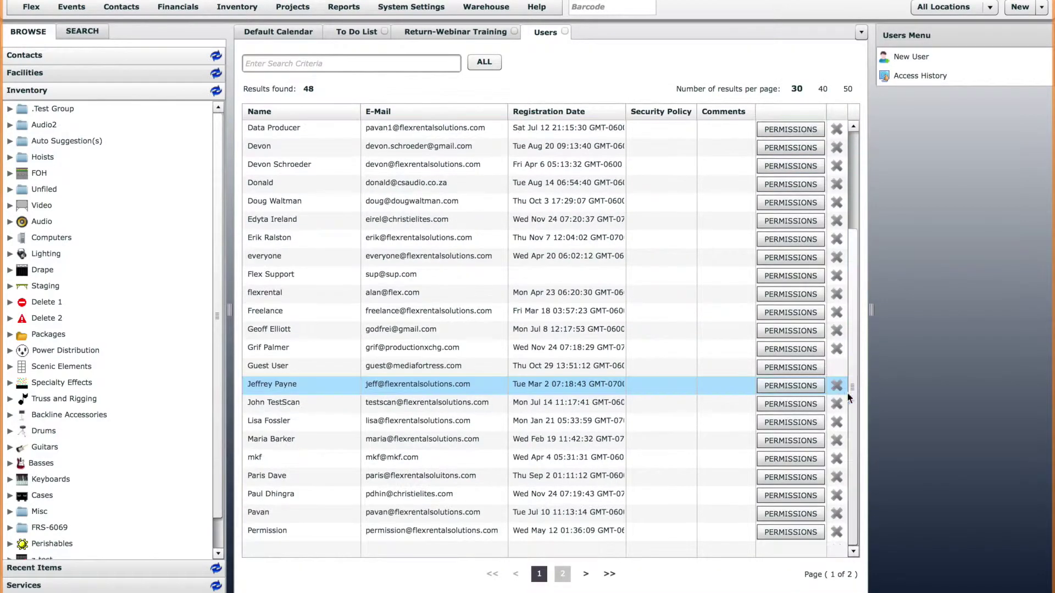
click(769, 405)
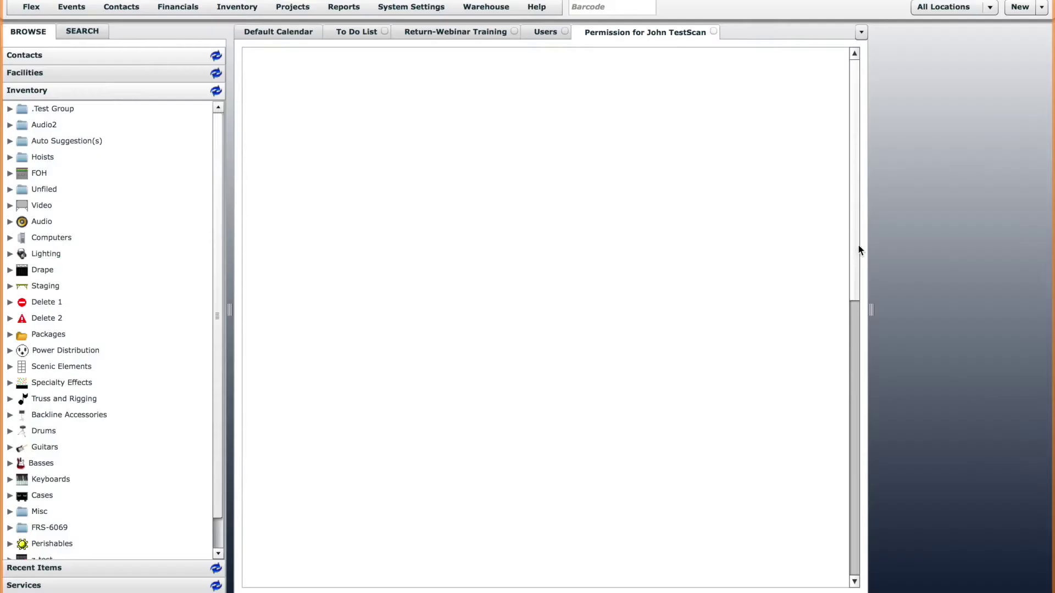
drag(853, 245, 846, 391)
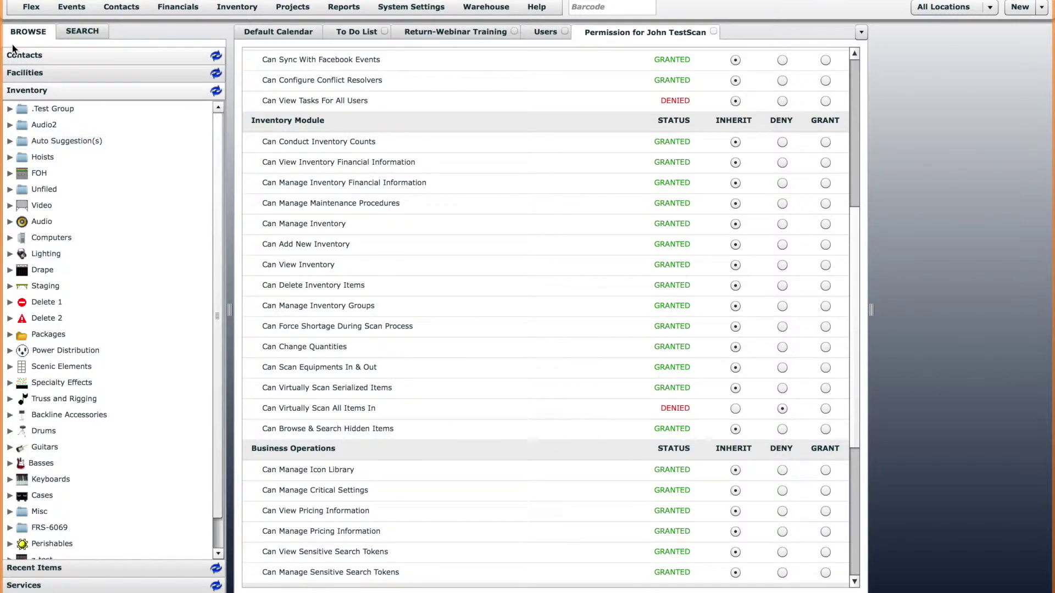
Log out and log back in as the test scan user, entering the account's username and password
click(31, 7)
click(57, 54)
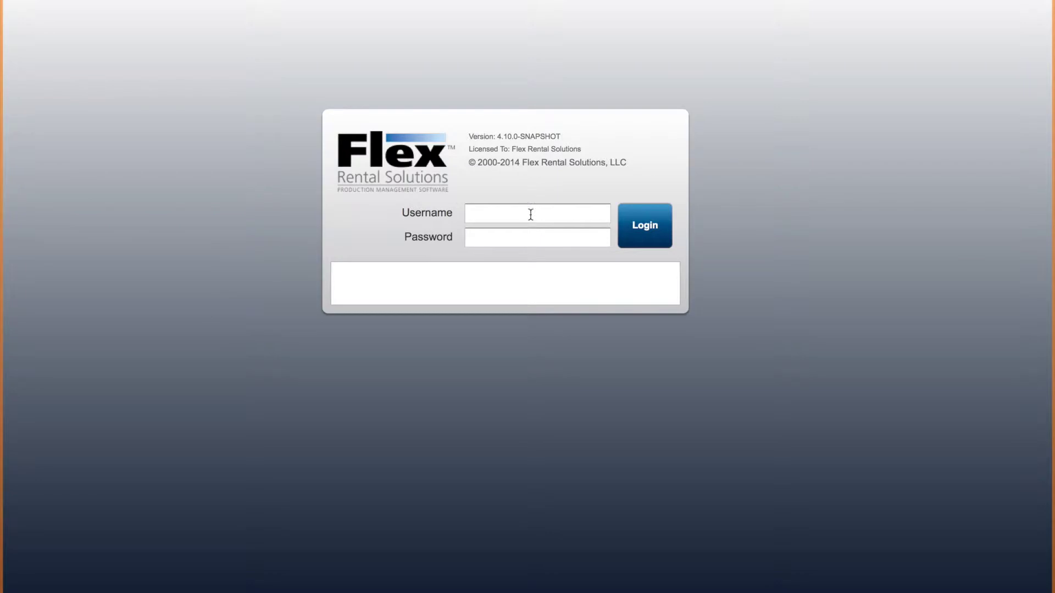
click(519, 213)
text(johntestscan)
key(Tab)
text(*****)
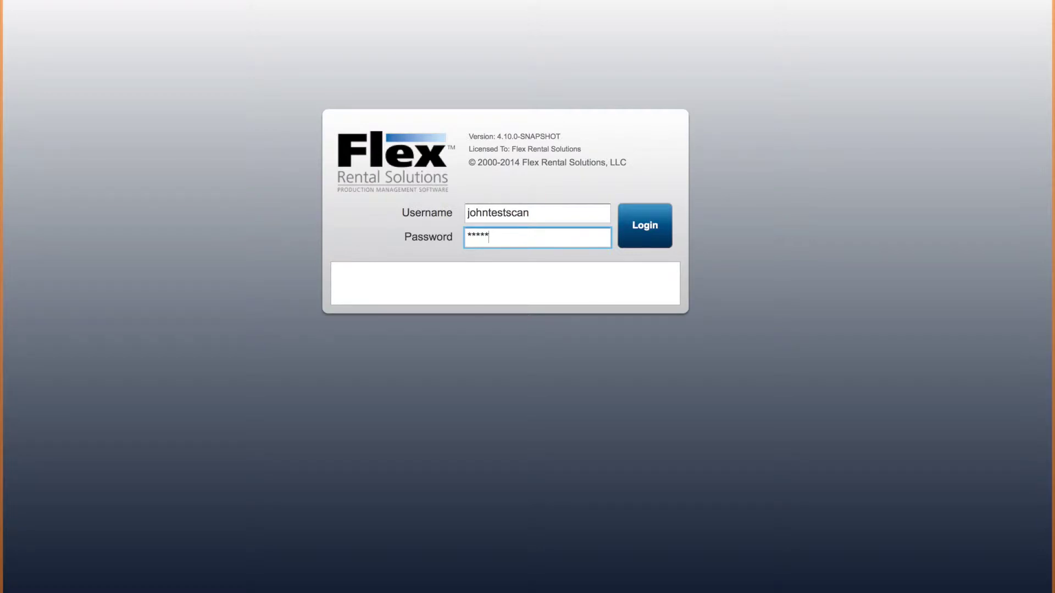
key(Return)
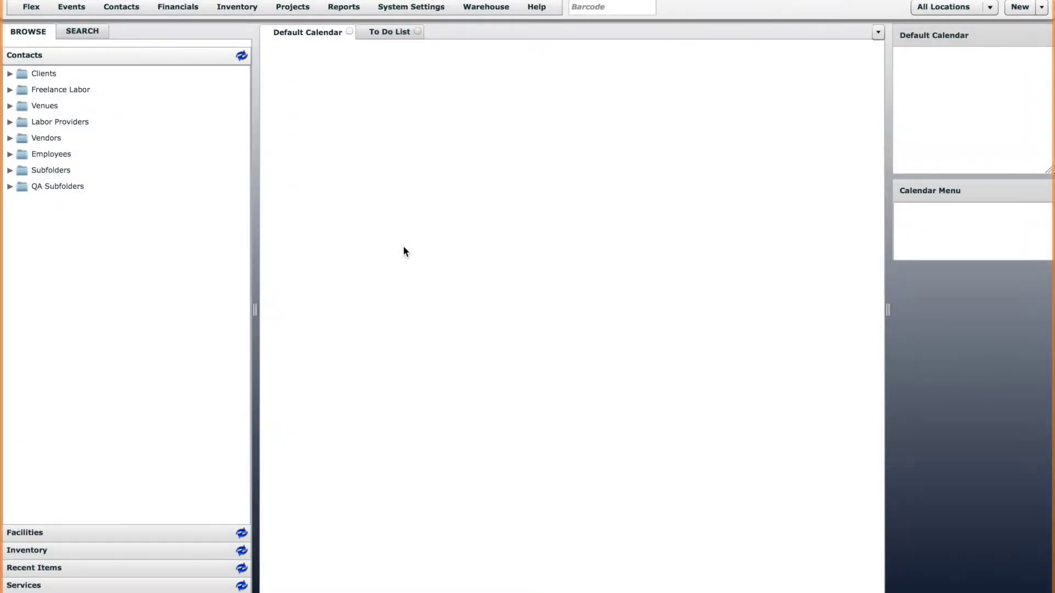
Open the Webinar Training 2 manifest's return screen and check which scan options the test user has
double_click(338, 348)
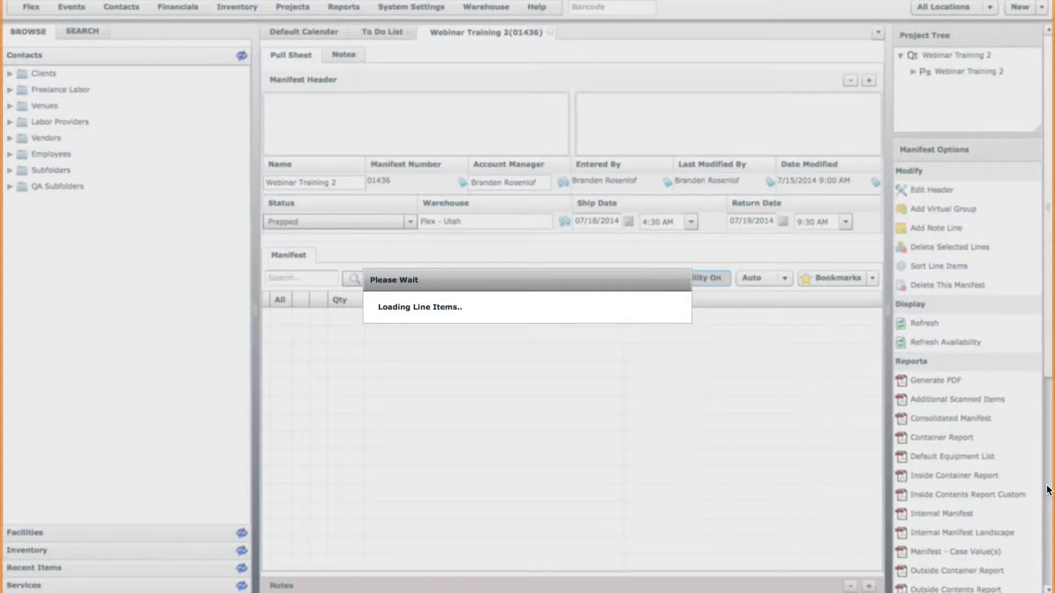
scroll(1048, 500, down, 6)
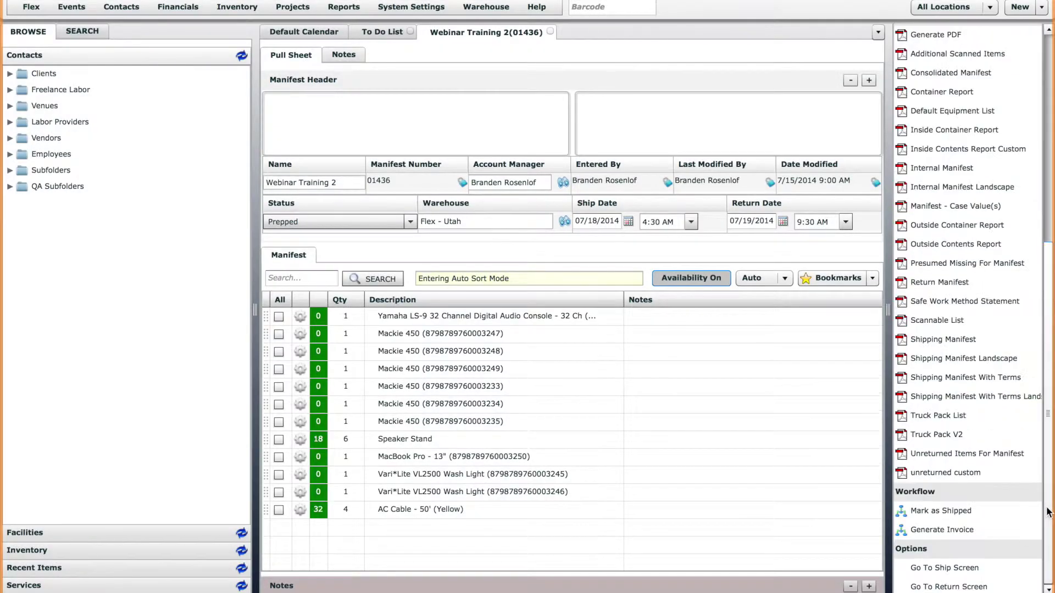
click(969, 587)
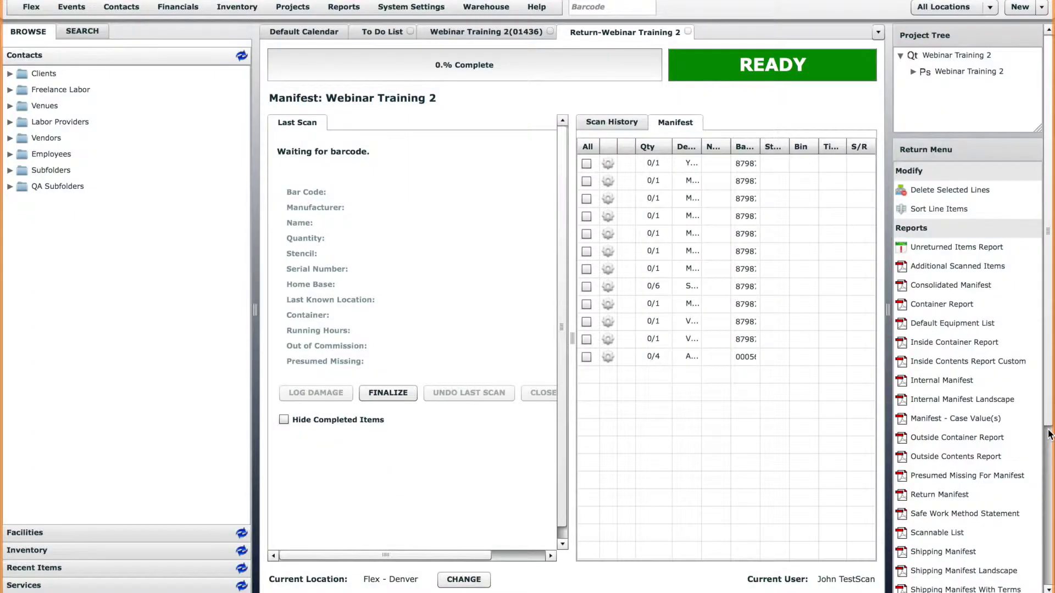
drag(1049, 434, 1046, 581)
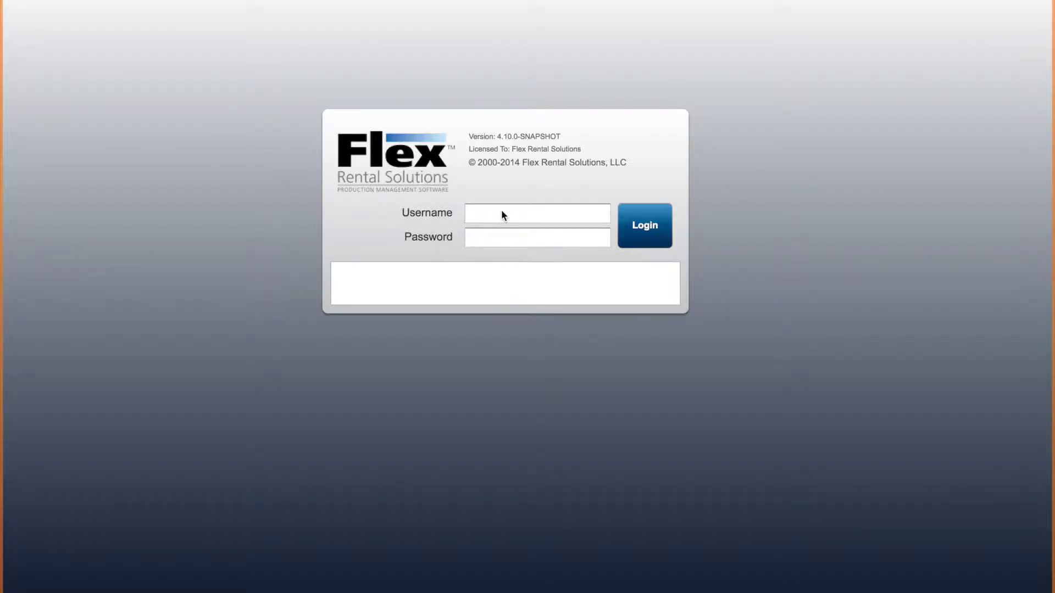
Log in with the original account again, entering its username and password
click(501, 211)
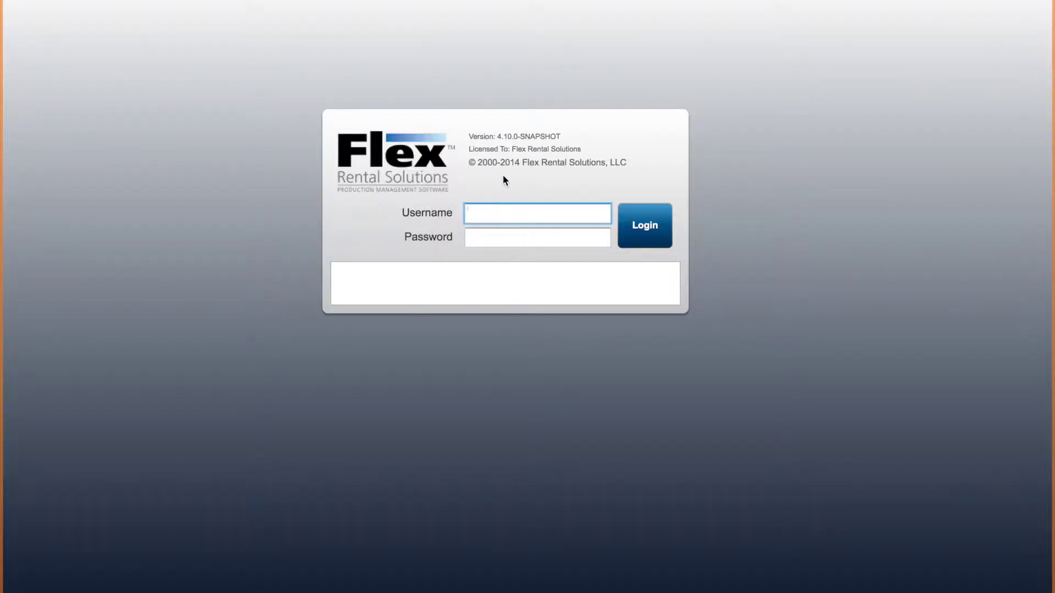
text(branden)
key(Tab)
text(*********)
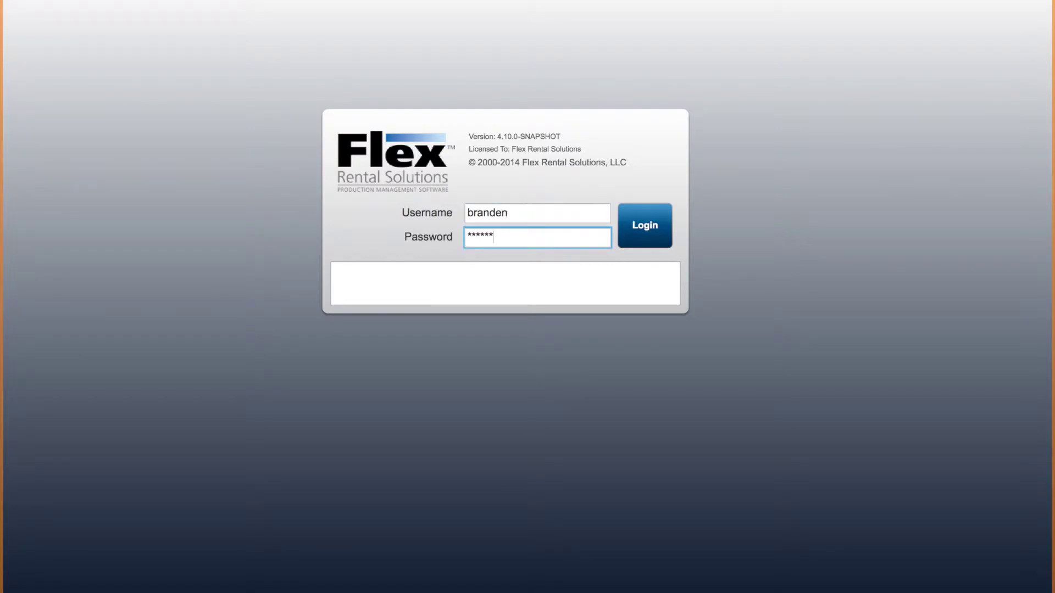
key(Return)
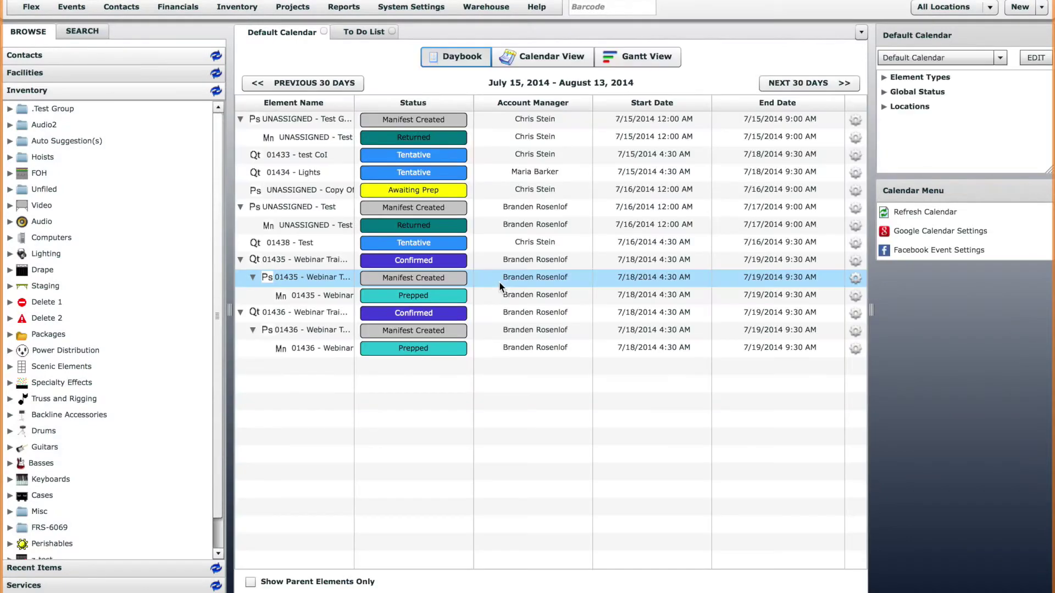
Open the prepped Webinar Training 2 manifest from the calendar daybook and go to its return screen
click(338, 350)
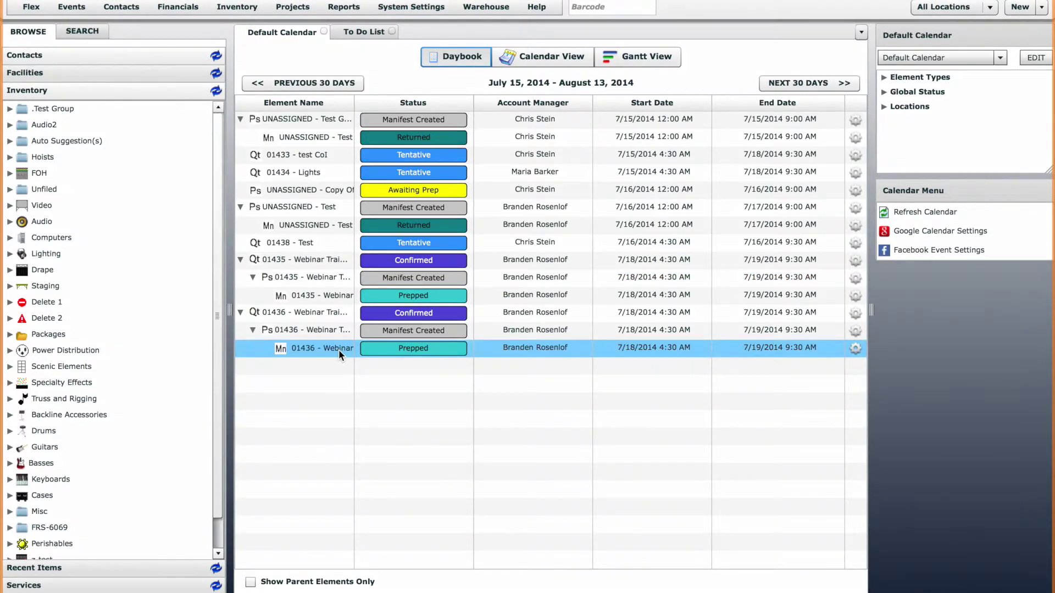
double_click(393, 355)
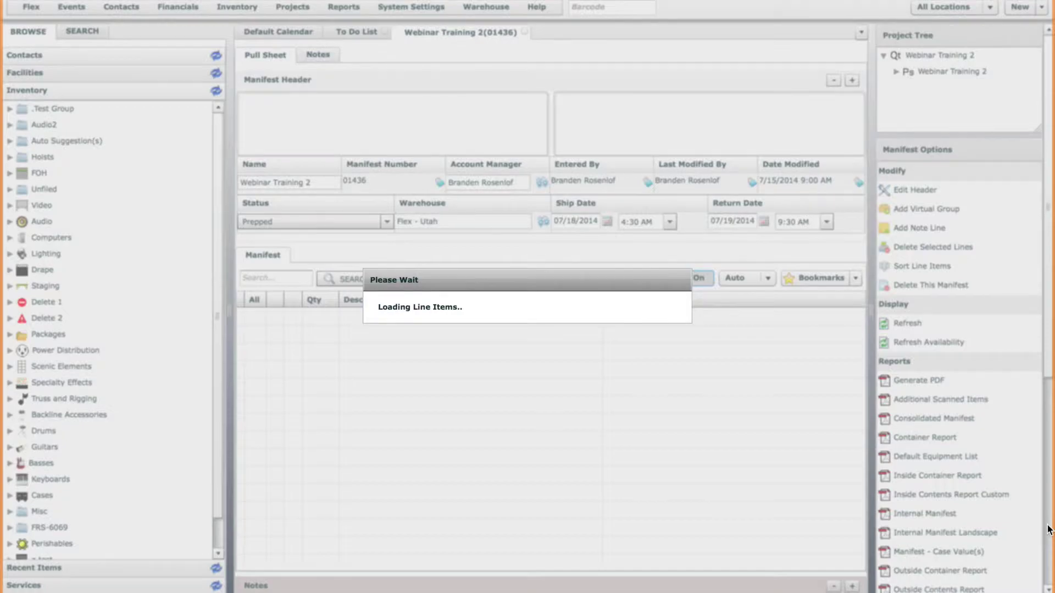
scroll(1049, 530, down, 5)
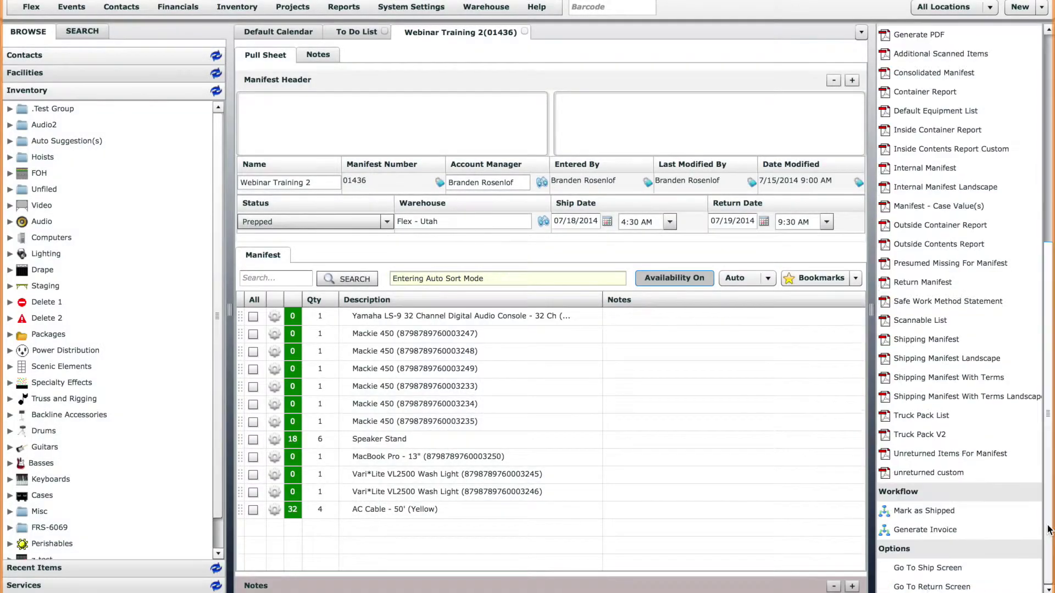
click(952, 586)
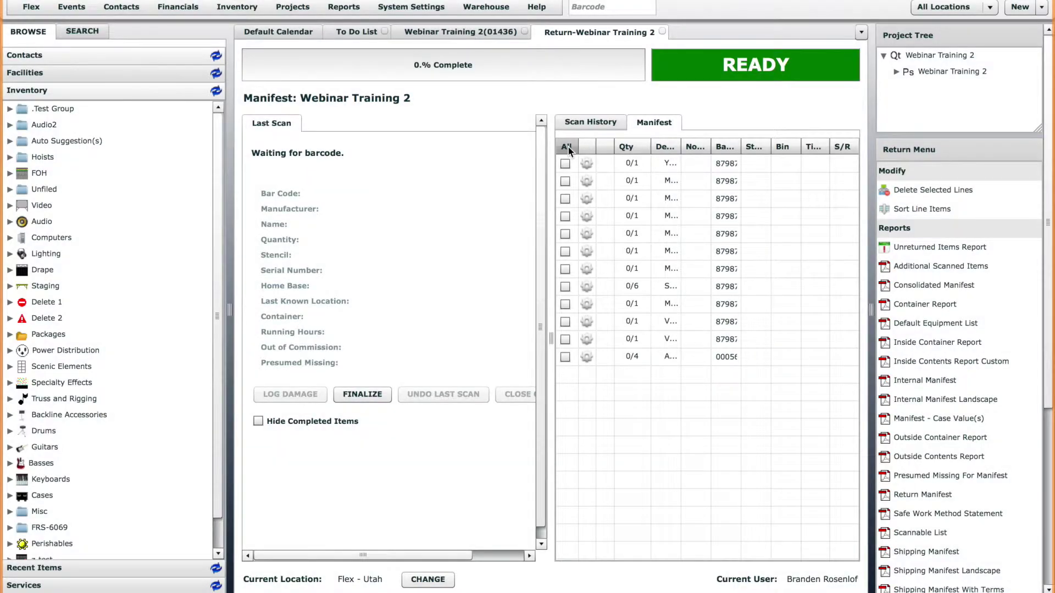
Select all line items on the Webinar Training 2 return manifest
click(568, 147)
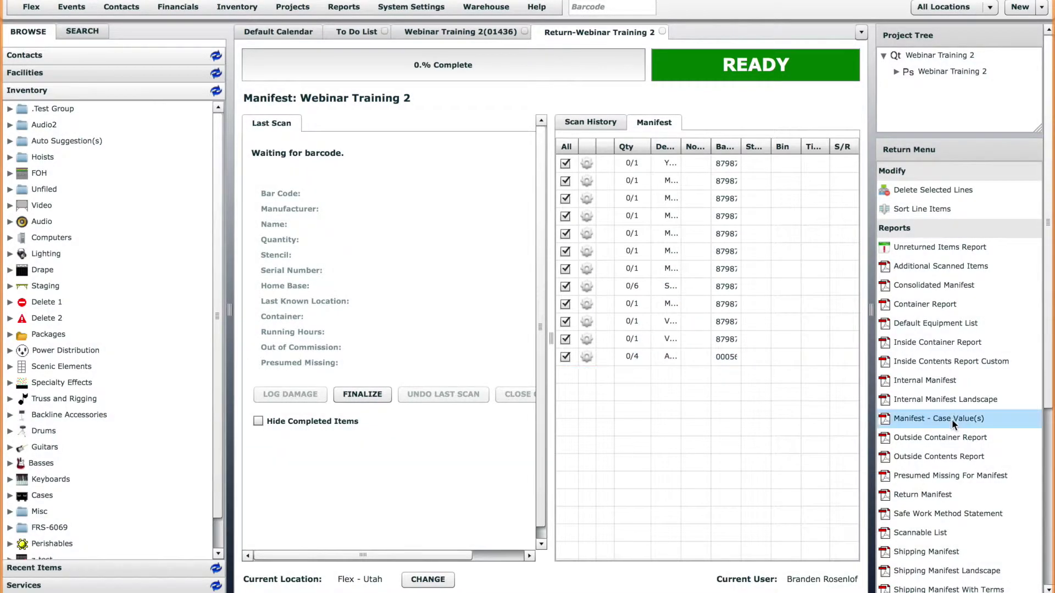
click(569, 146)
click(571, 146)
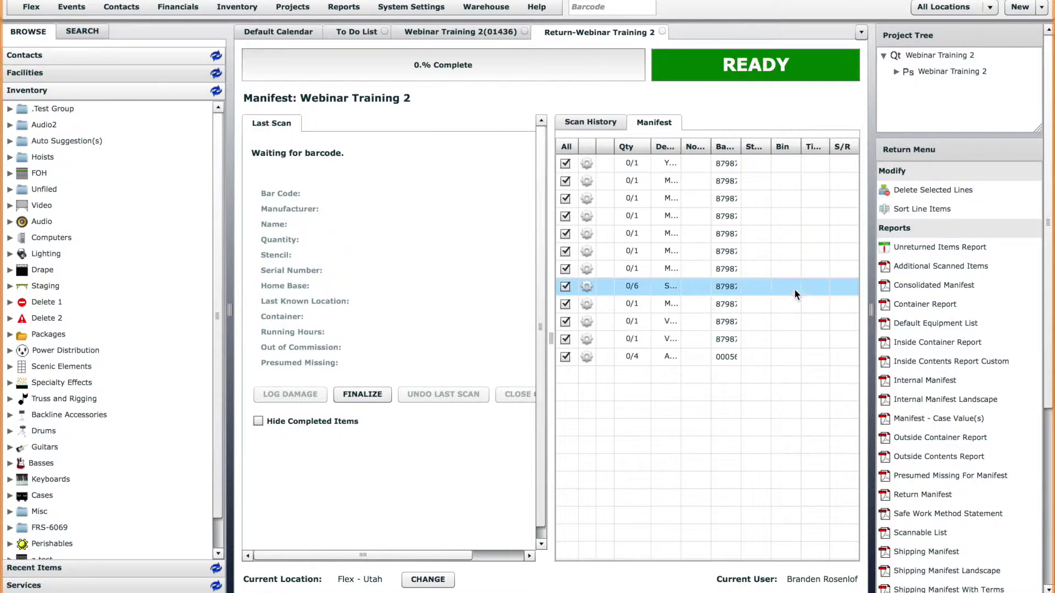
Save the prompt preferences with Virtual Scan Confirmation enabled
scroll(1046, 352, down, 10)
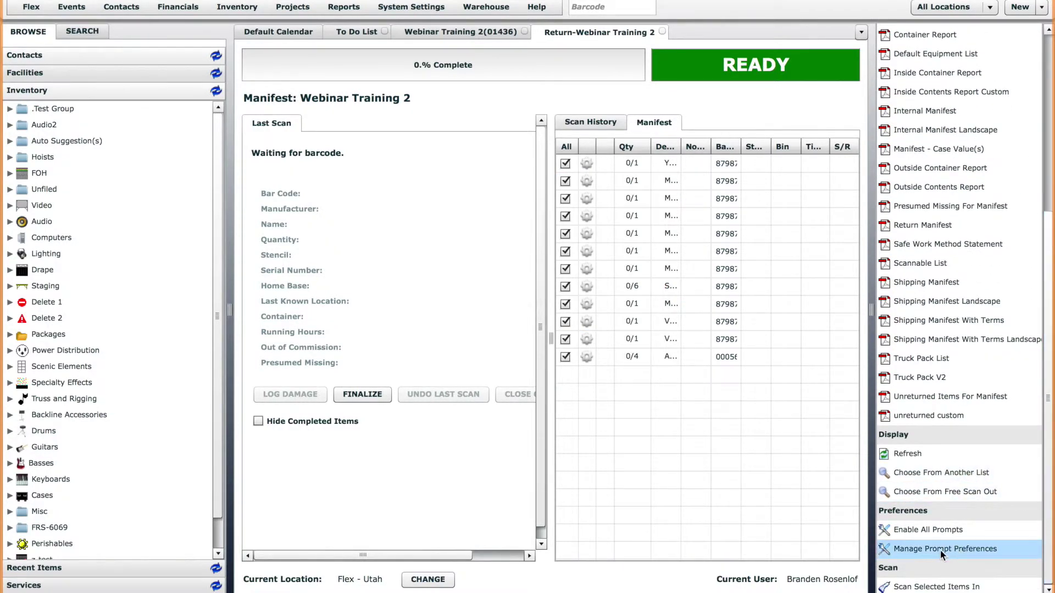
click(1004, 547)
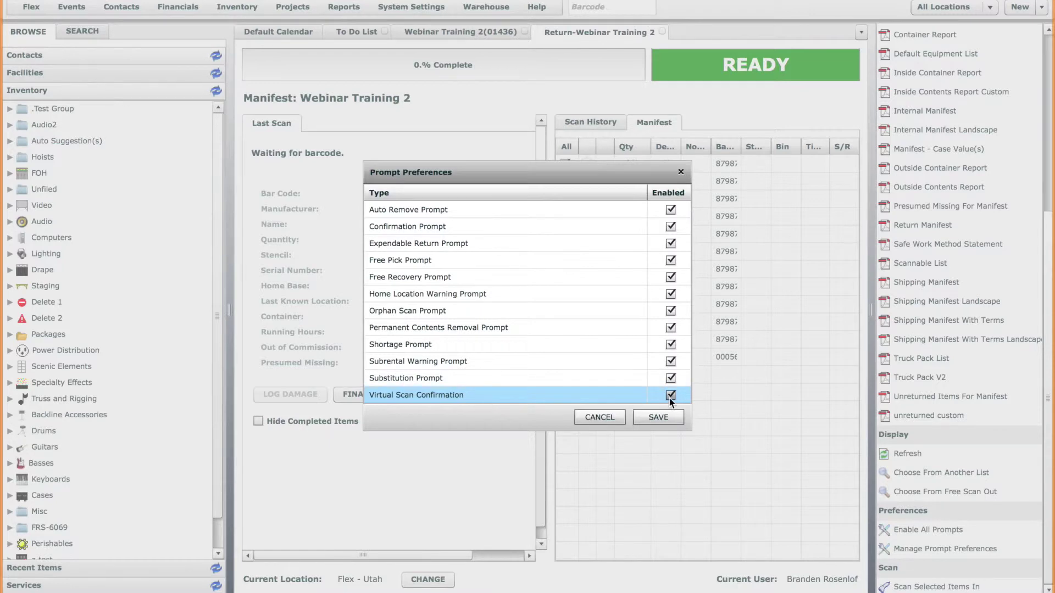
click(662, 418)
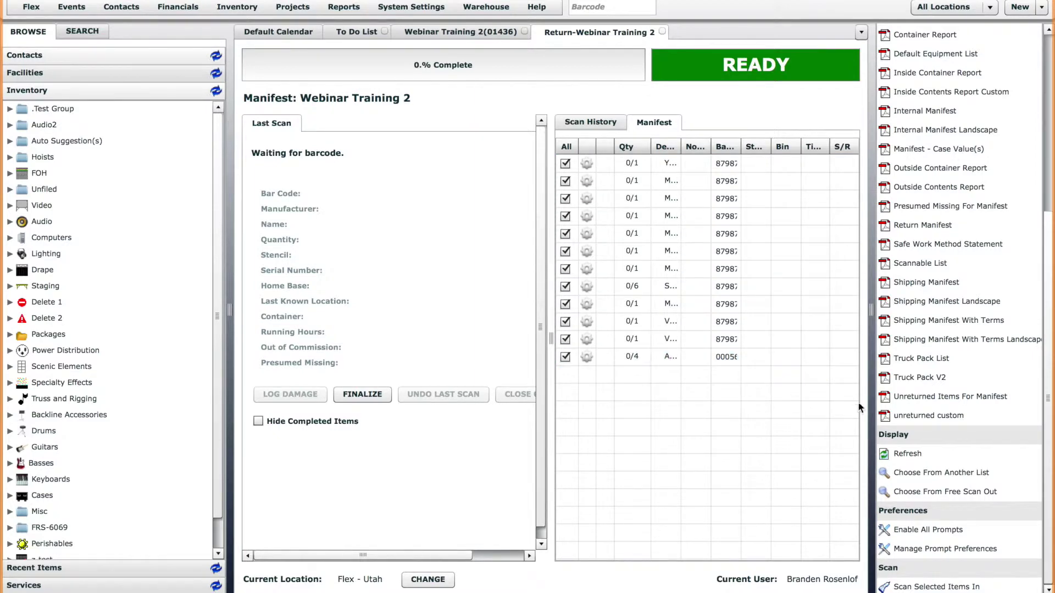
Scan in all selected unreturned items, agreeing to the scan-in confirmation
click(941, 587)
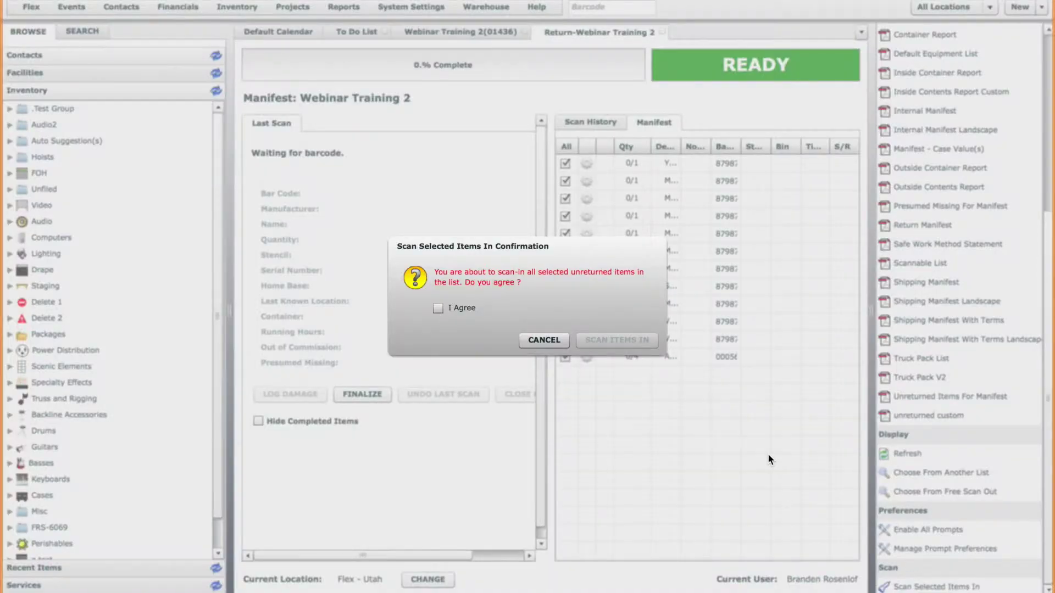
click(464, 308)
click(606, 343)
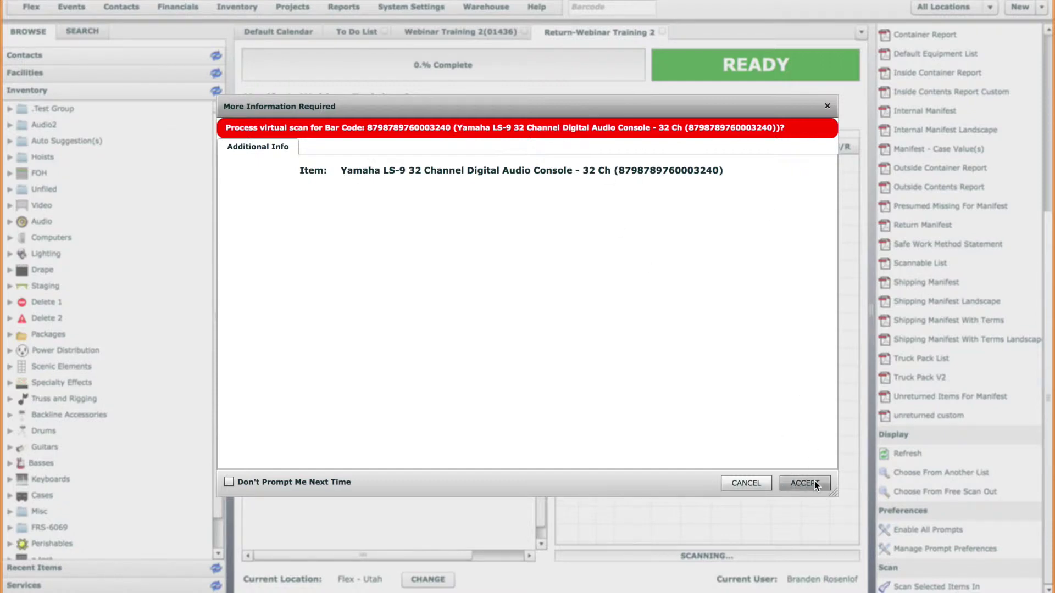
Accept the virtual scans for the Yamaha LS-9 console and the six Mackie 450 speakers
click(796, 485)
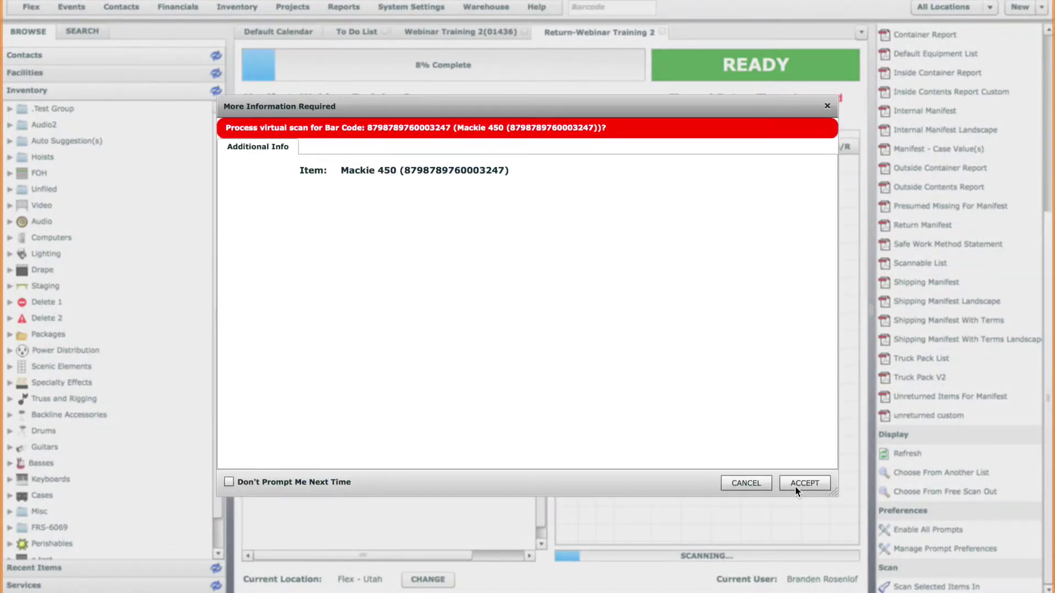
click(796, 486)
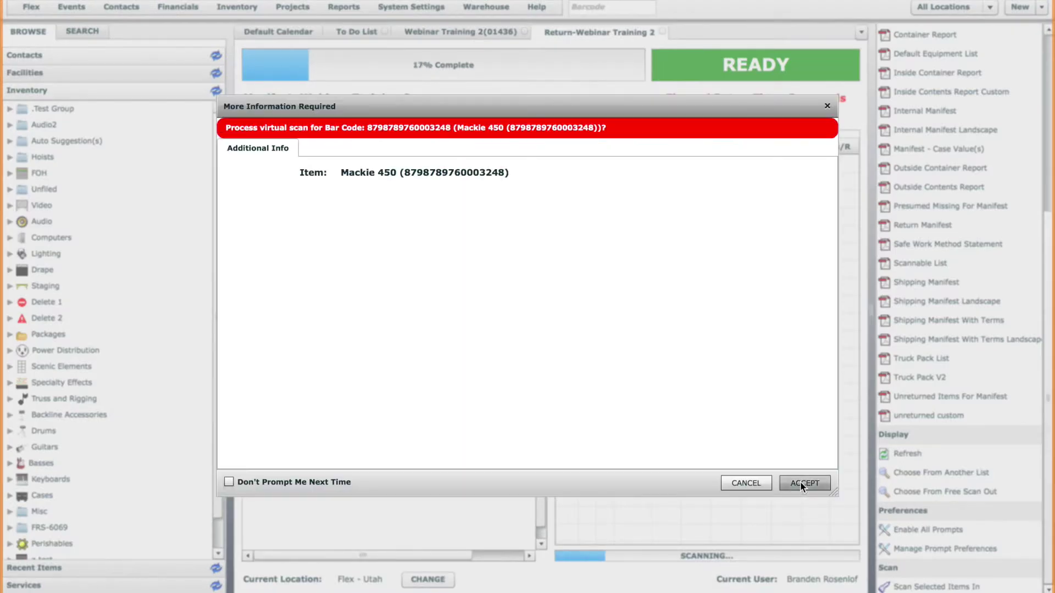
click(799, 481)
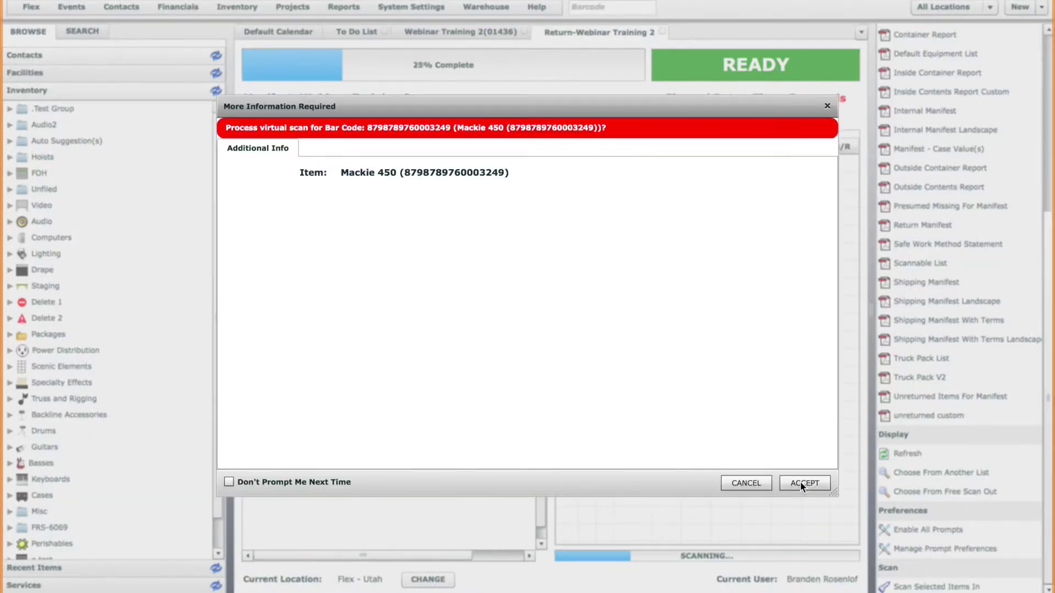
click(800, 481)
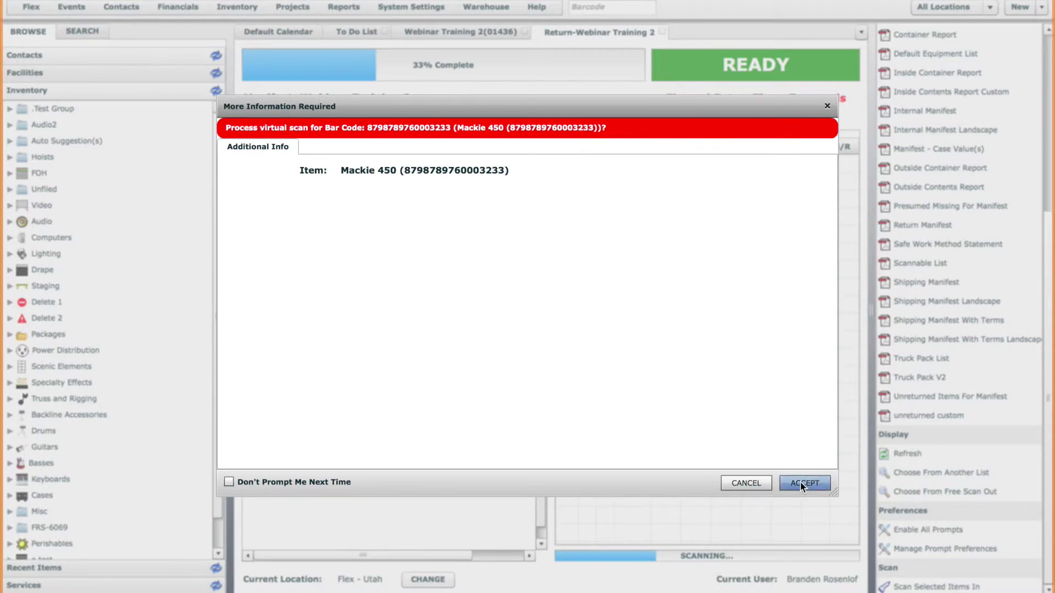
click(800, 481)
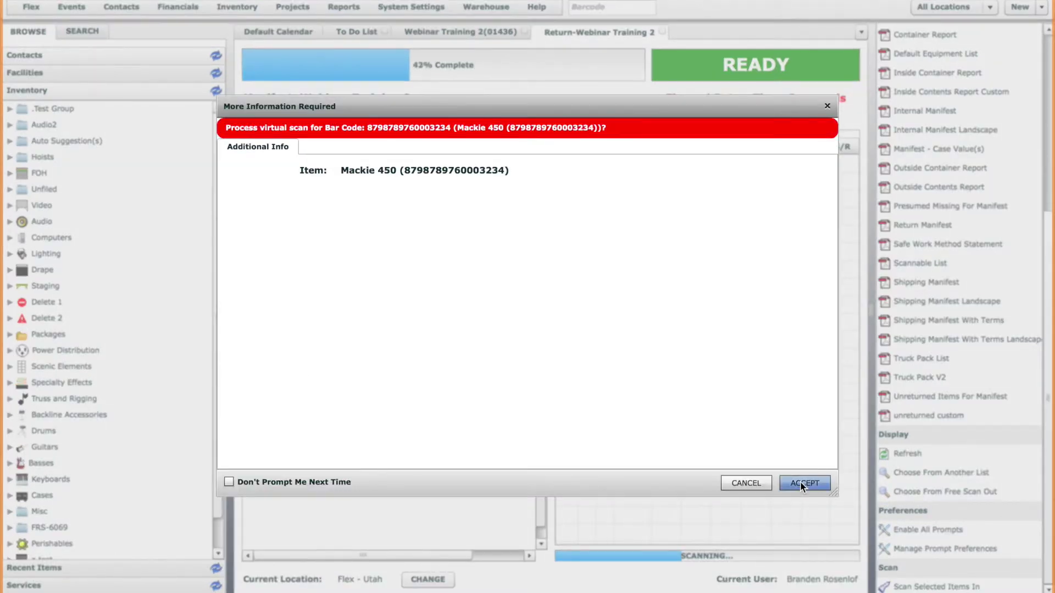
click(800, 481)
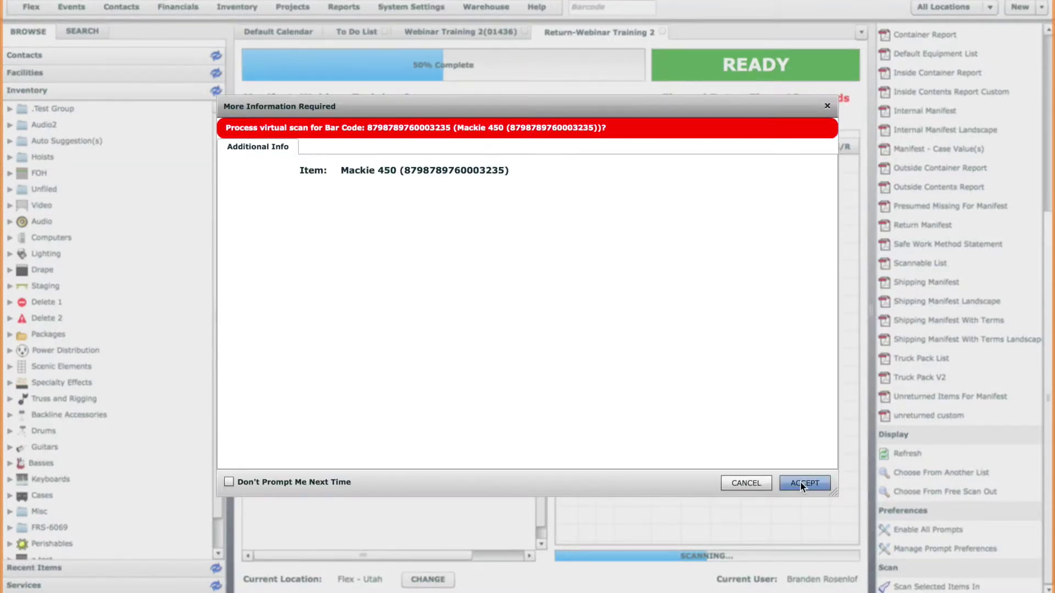
click(800, 481)
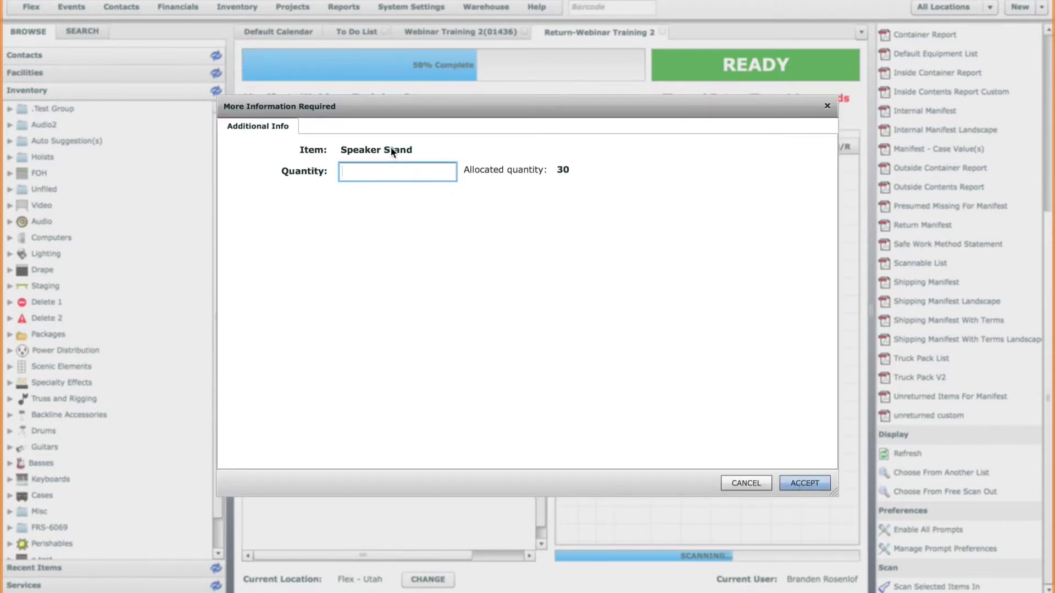
Return a quantity of 6 for Speaker Stand and accept the virtual scans for the MacBook Pro and both Vari*Lite wash lights
text(6)
key(Return)
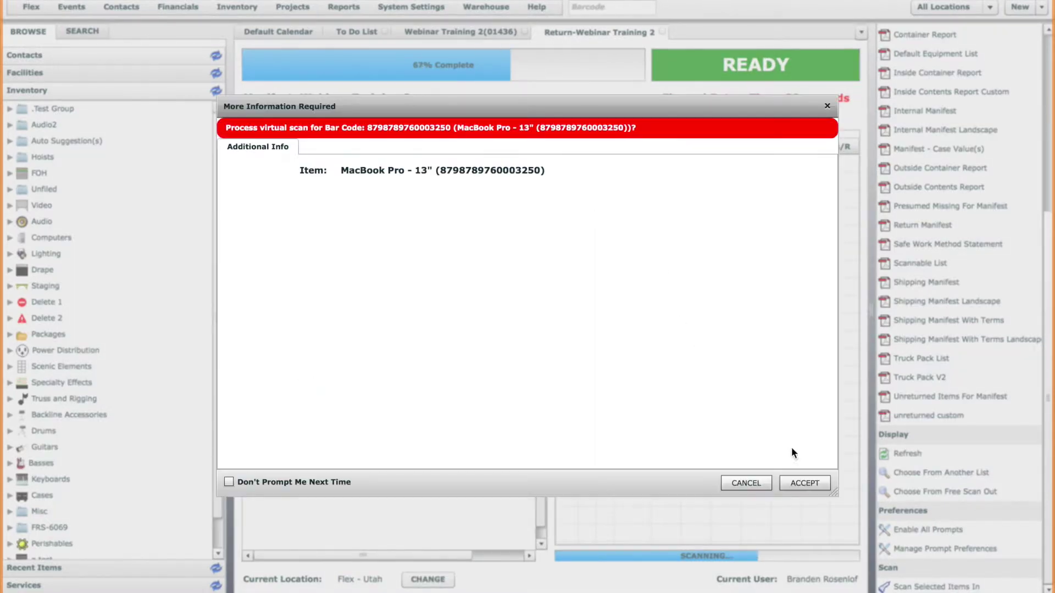
click(804, 484)
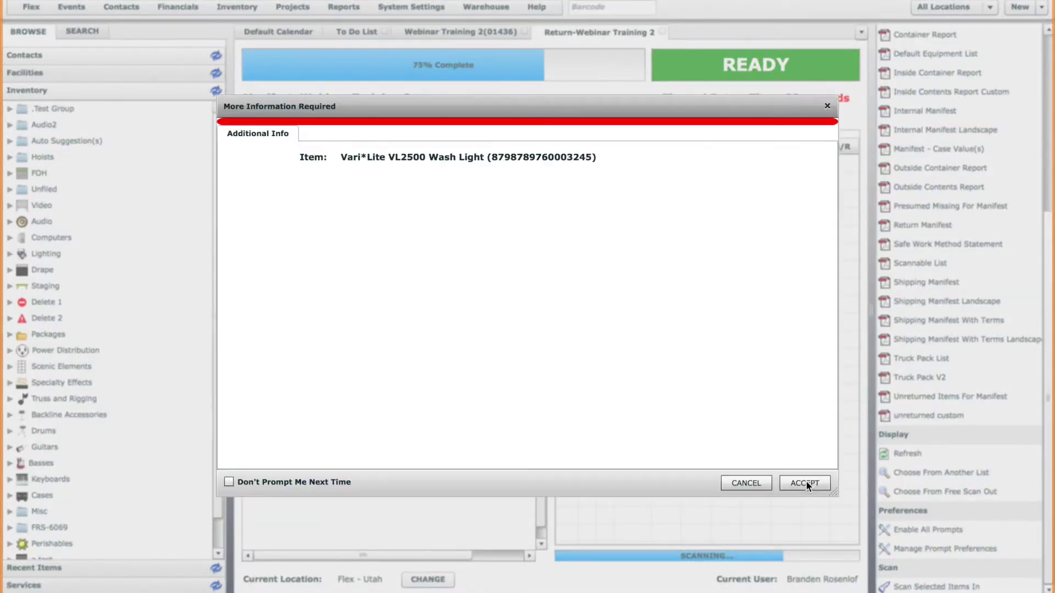
click(805, 484)
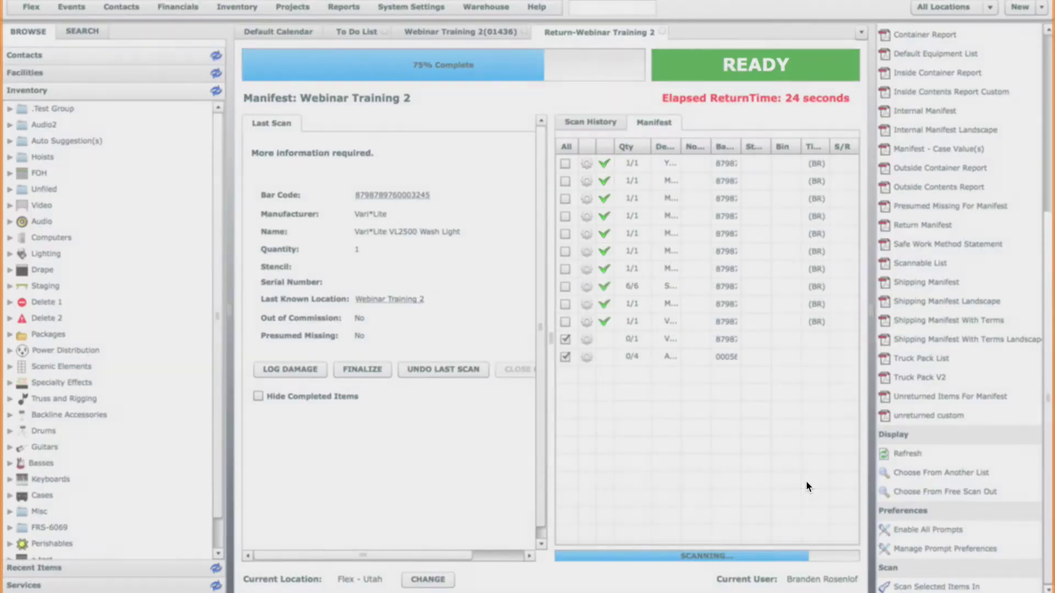
click(805, 484)
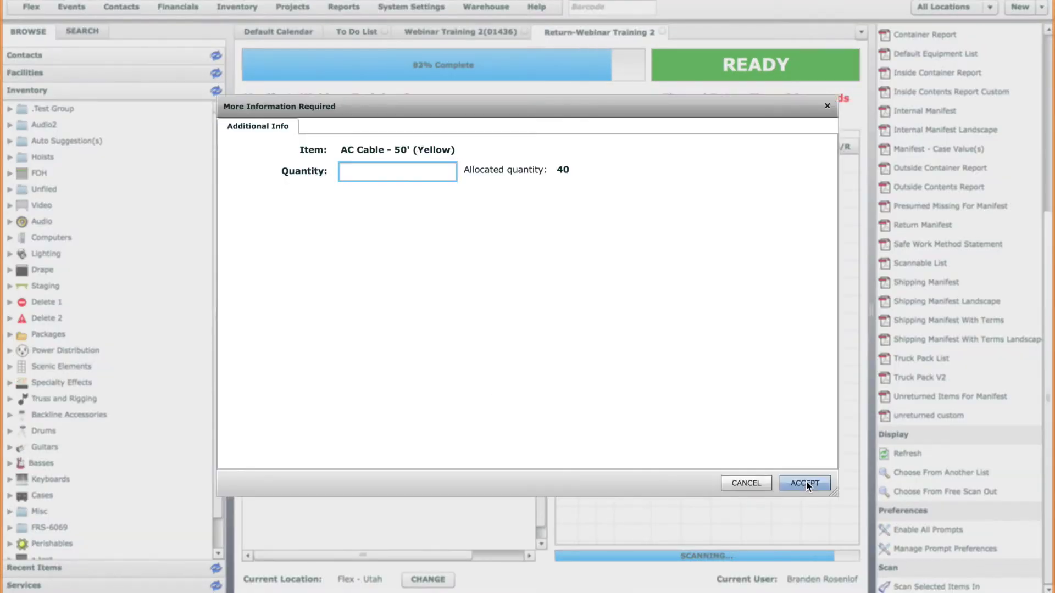
Return a quantity of 4 for AC Cable - 50' (Yellow) and finalize the Webinar Training 2 return
text(4)
key(Return)
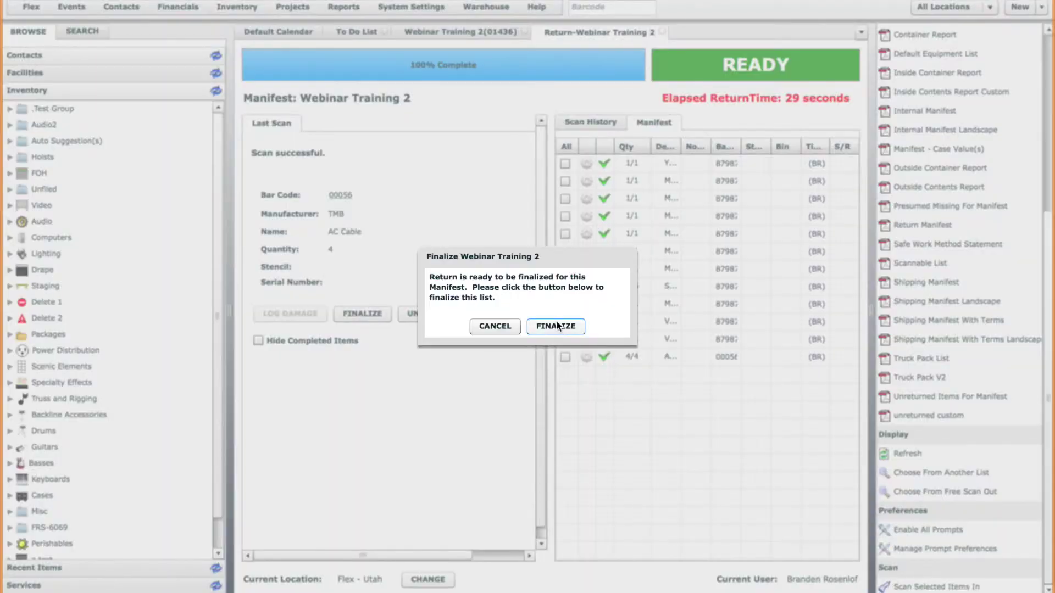
click(559, 321)
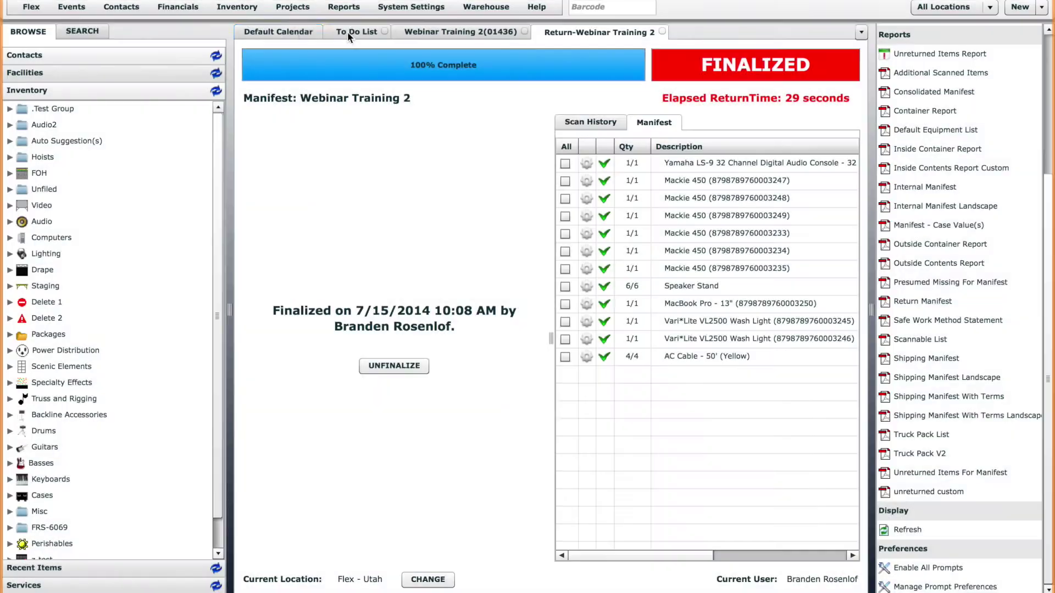
Open the prepped Webinar Training manifest from the calendar daybook and go to its return screen
click(288, 31)
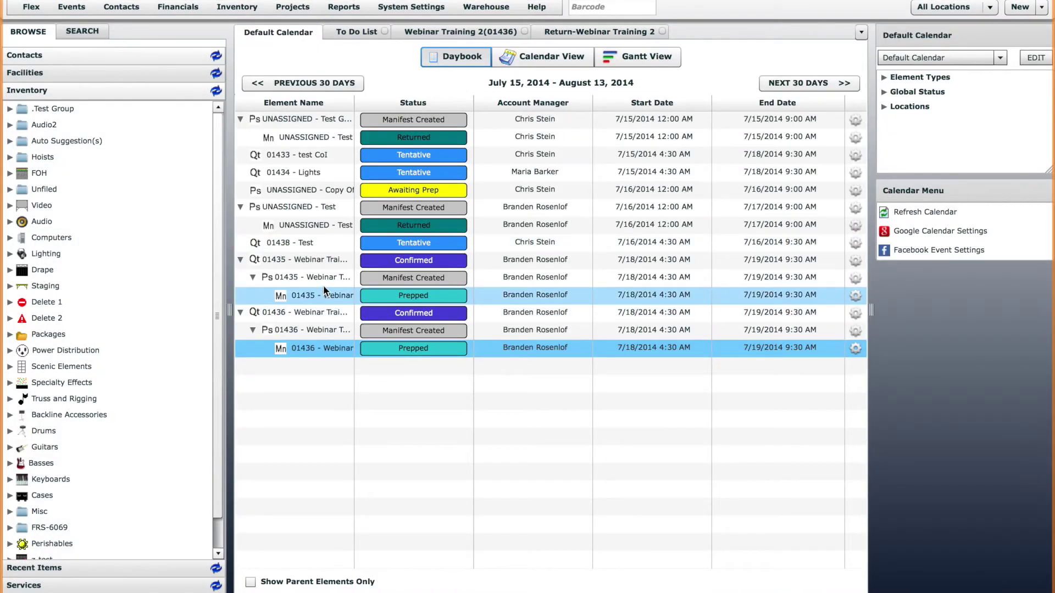
click(323, 295)
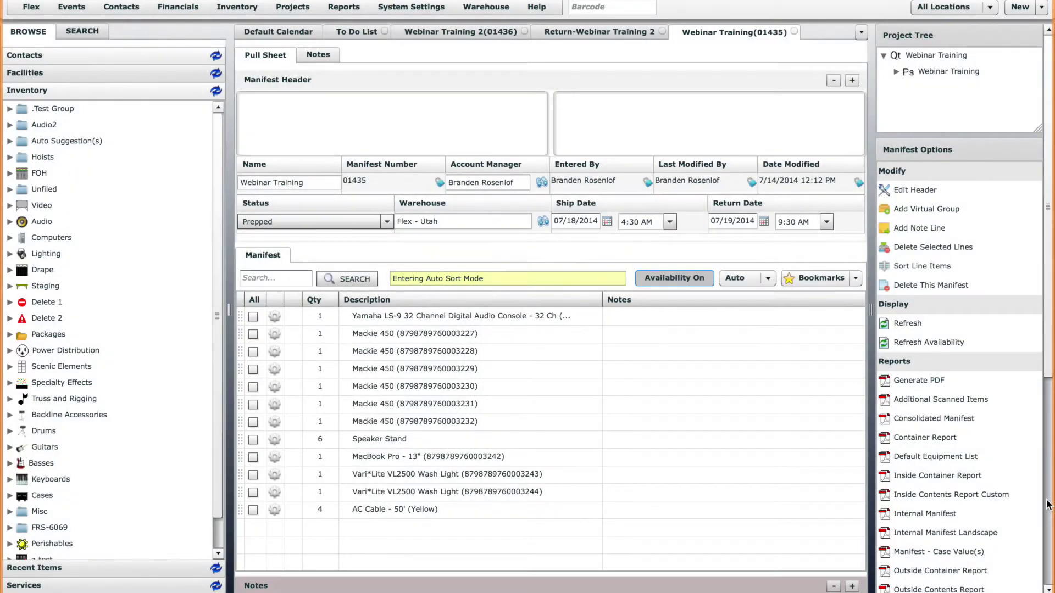
click(1047, 503)
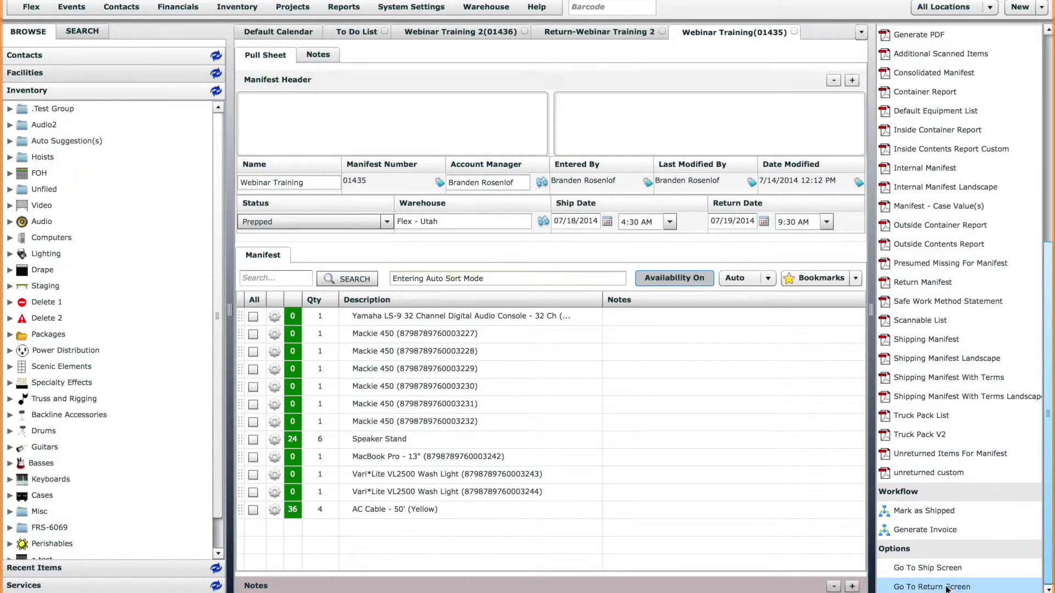
click(947, 587)
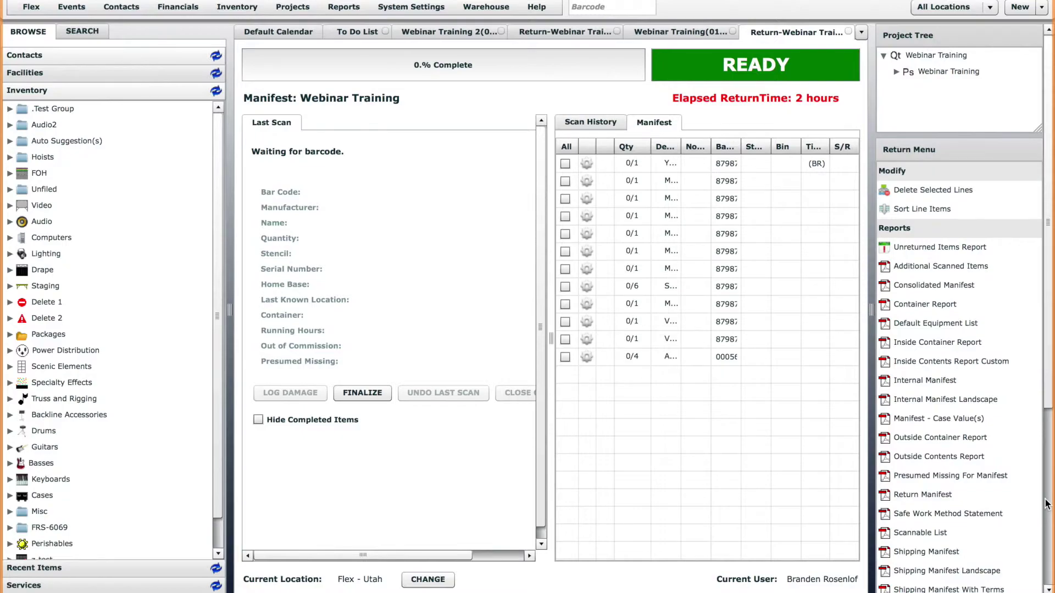
Disable Virtual Scan Confirmation in the prompt preferences and save them
scroll(1045, 504, down, 5)
click(947, 549)
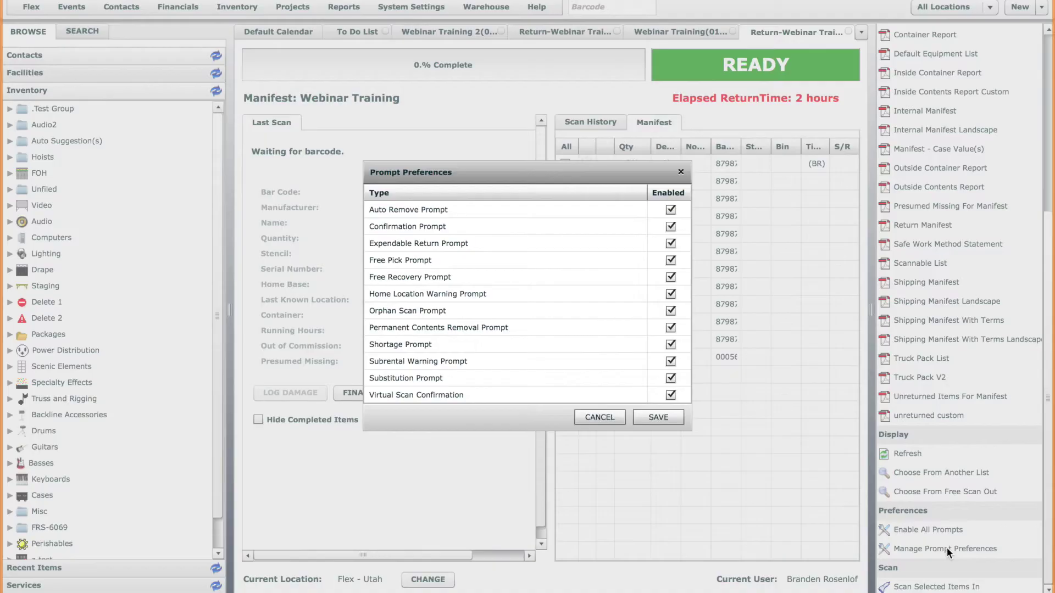
click(671, 395)
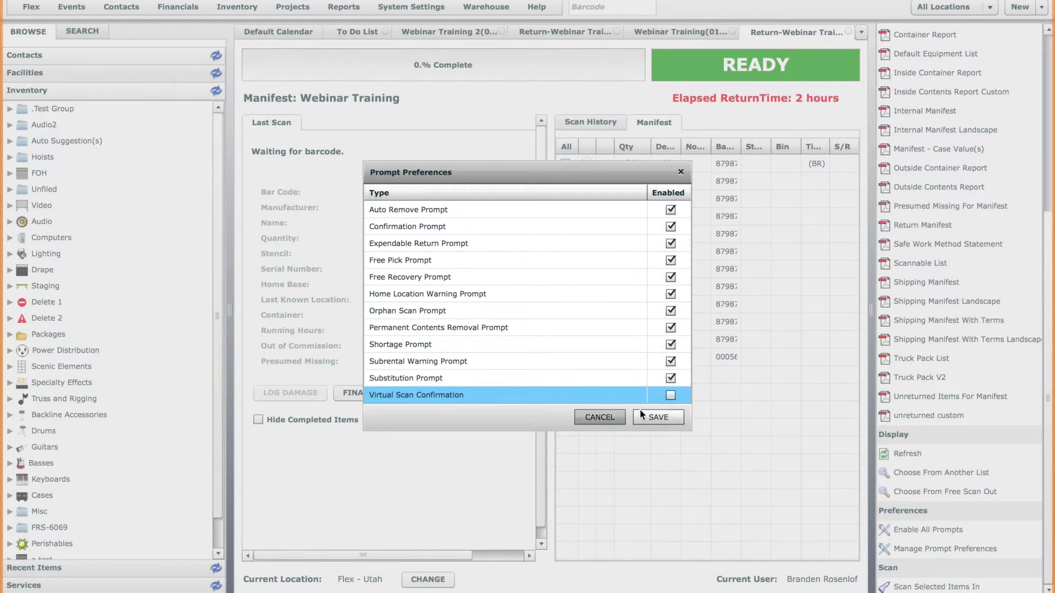
click(657, 418)
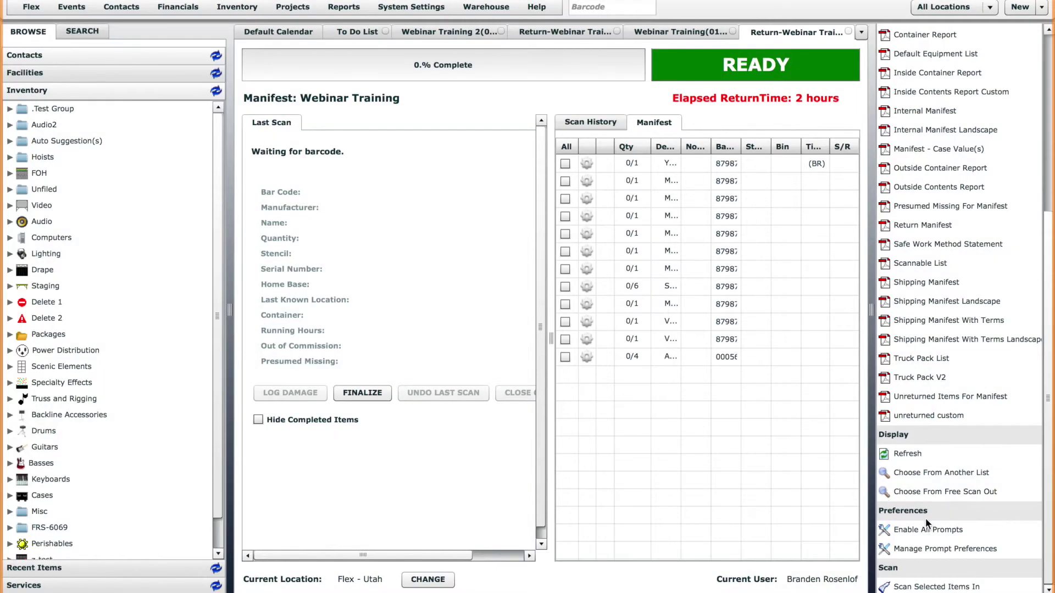
Select all line items on the Webinar Training return manifest and scan them in, agreeing to the confirmation
click(573, 147)
click(962, 586)
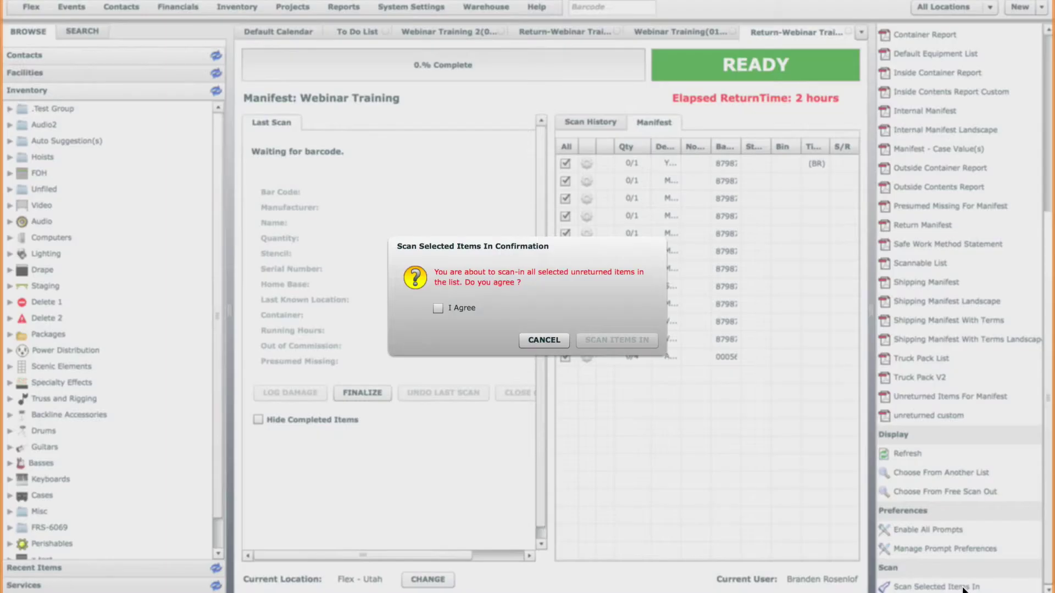
click(438, 308)
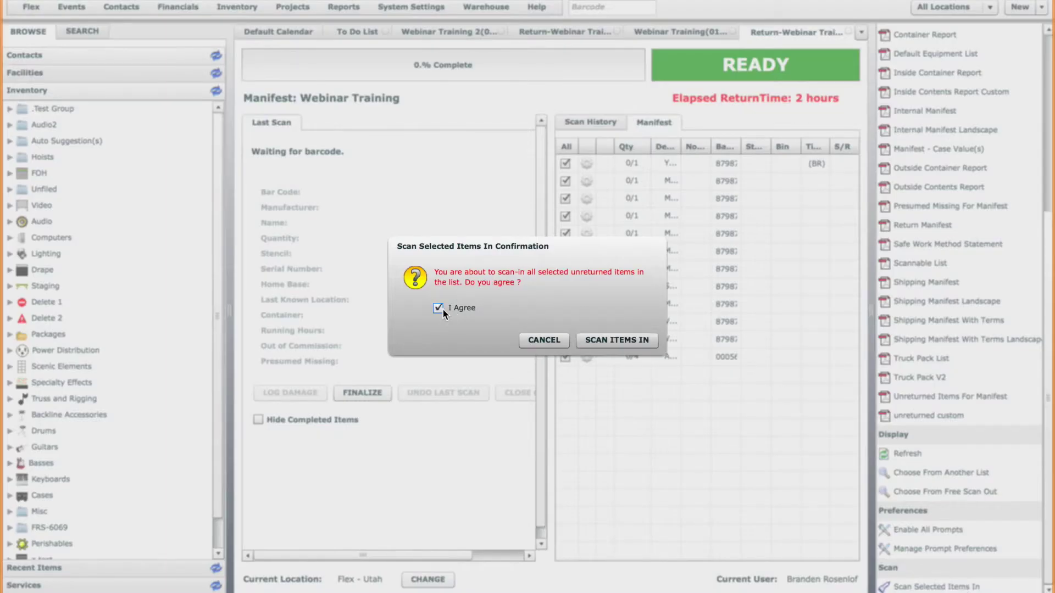
click(621, 340)
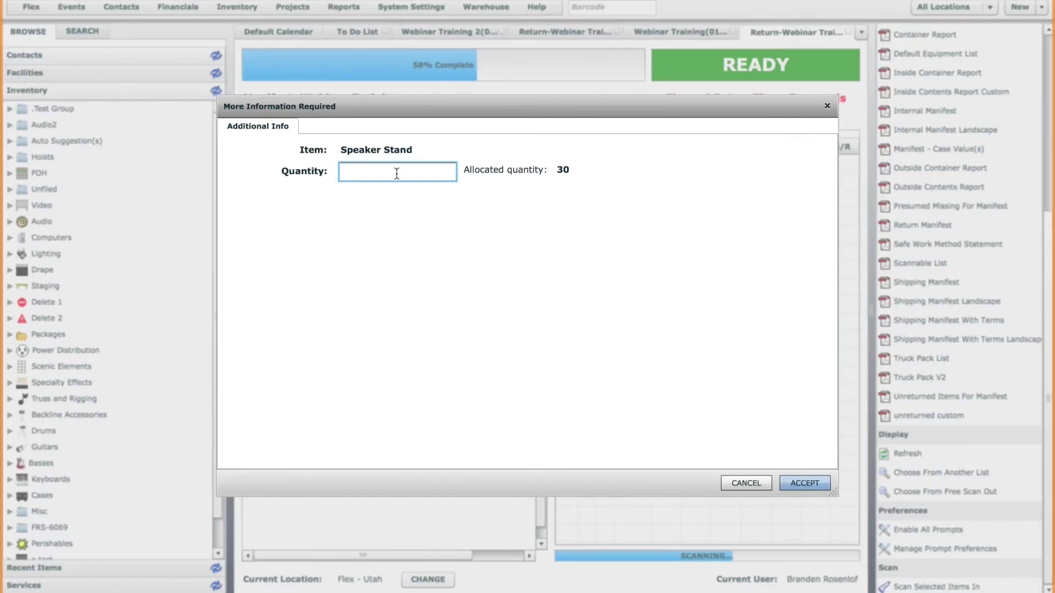
Enter return quantities of 6 for Speaker Stand and 4 for AC Cable - 50' (Yellow), and finalize the Webinar Training return
text(6)
key(Return)
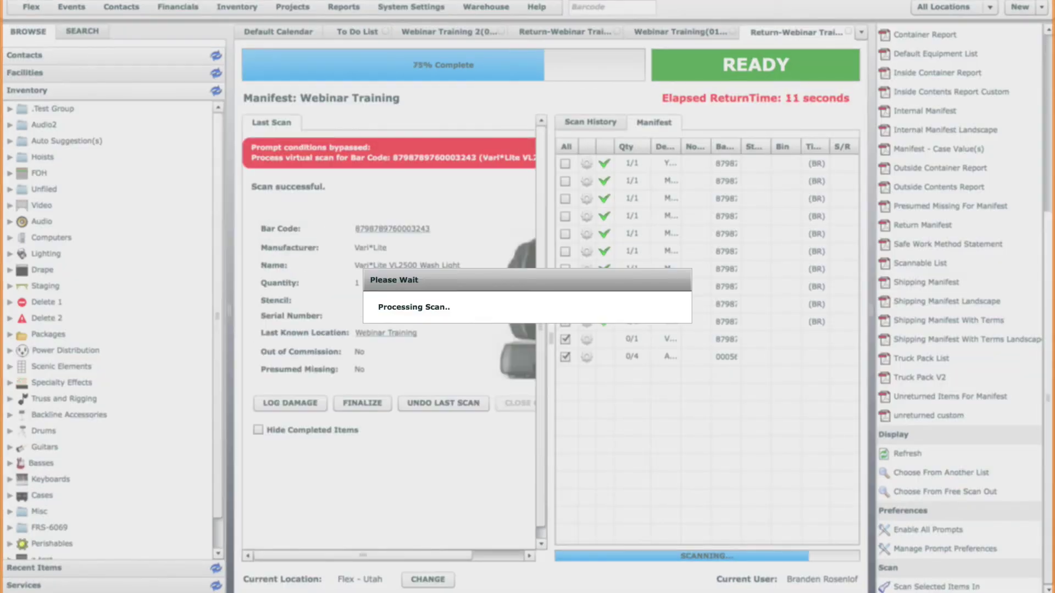
text(4)
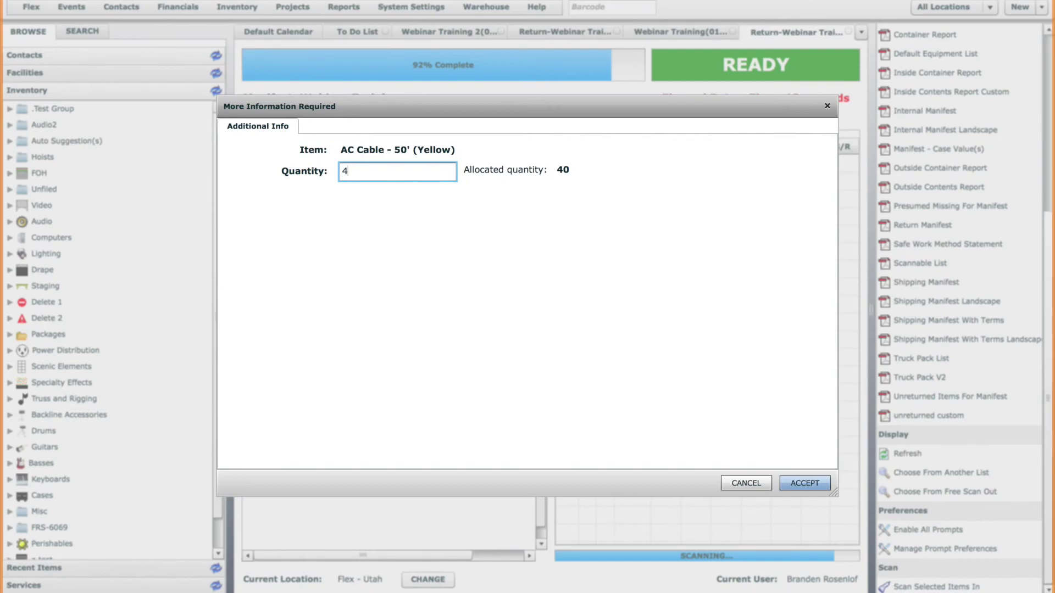
key(Return)
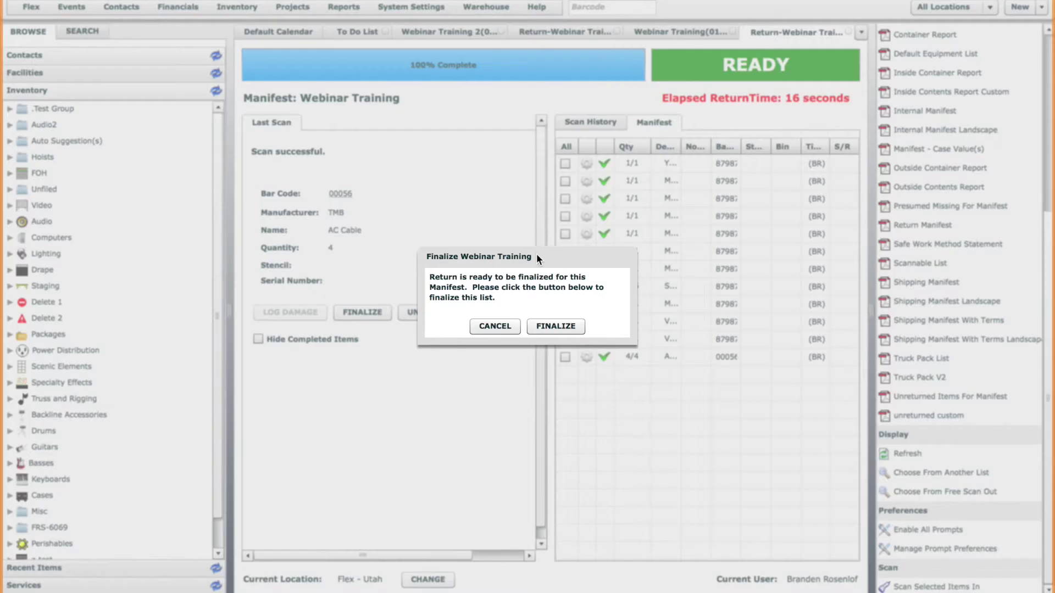
click(572, 328)
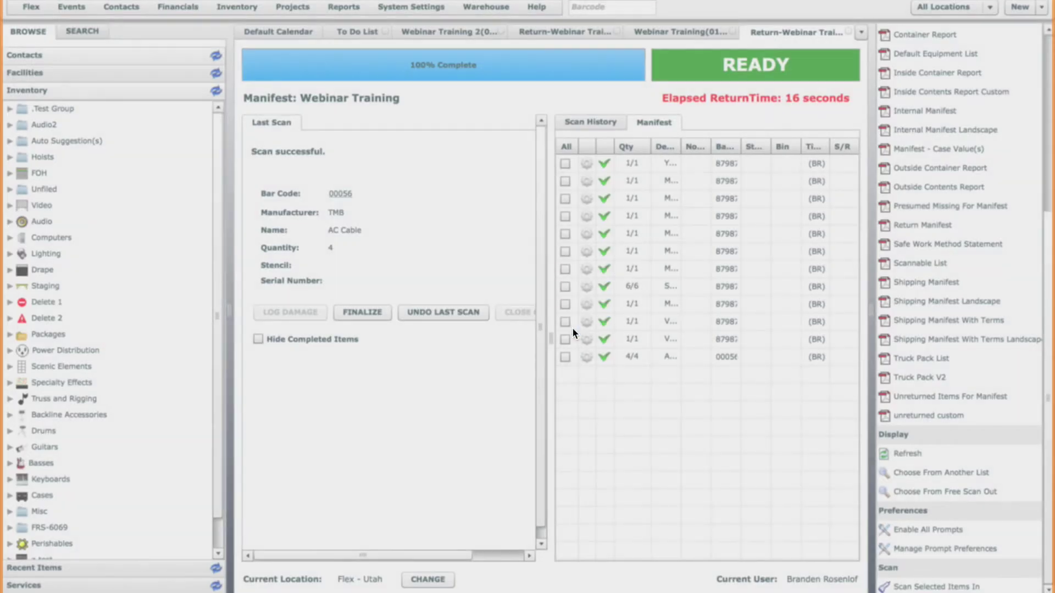